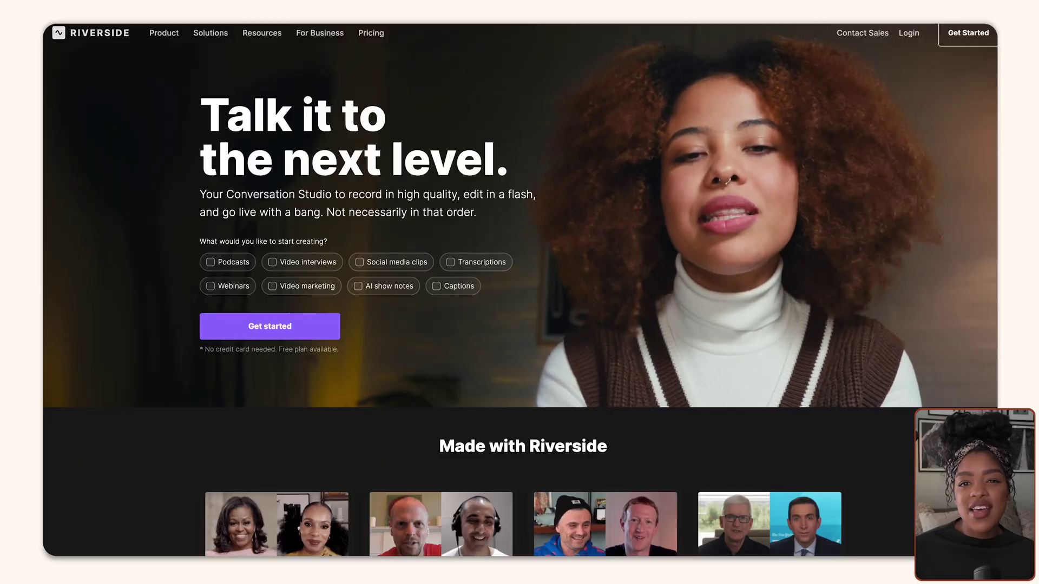
Scroll the demos studio dashboard and enter the studio's camera and mic check page.
scroll(519, 292, down, 7)
scroll(519, 293, down, 15)
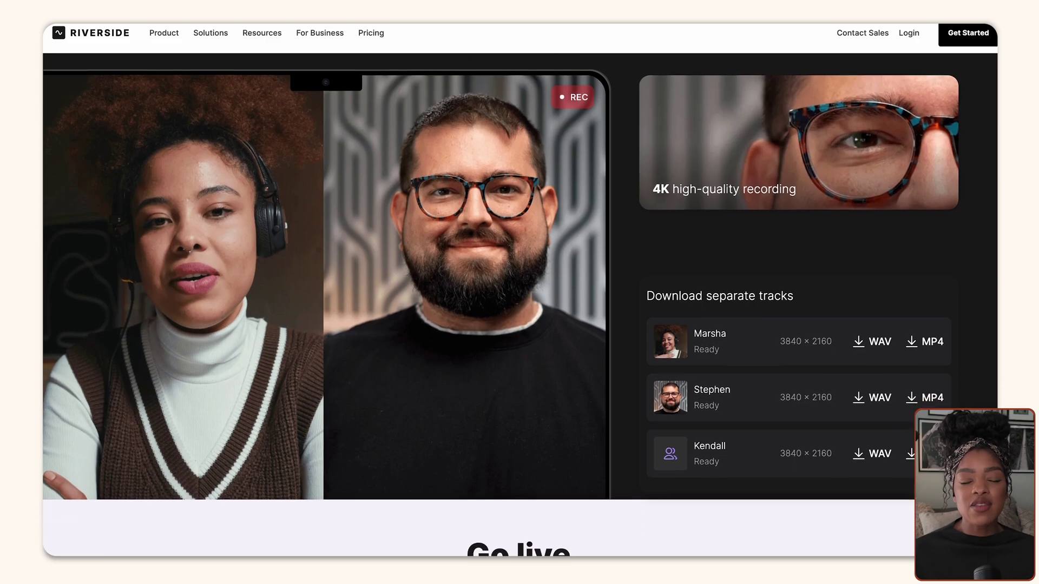
scroll(519, 292, down, 10)
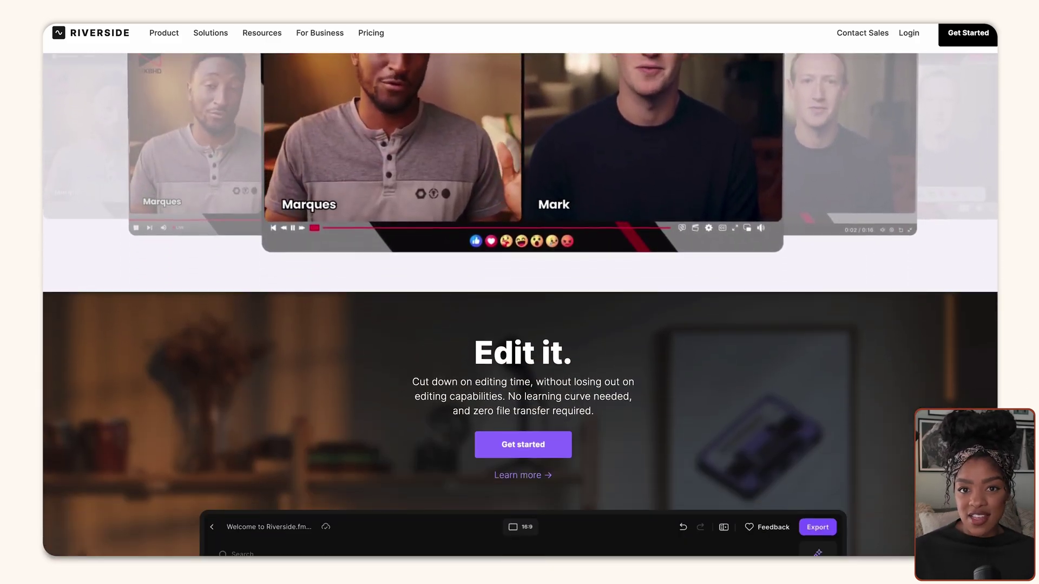
scroll(520, 292, down, 10)
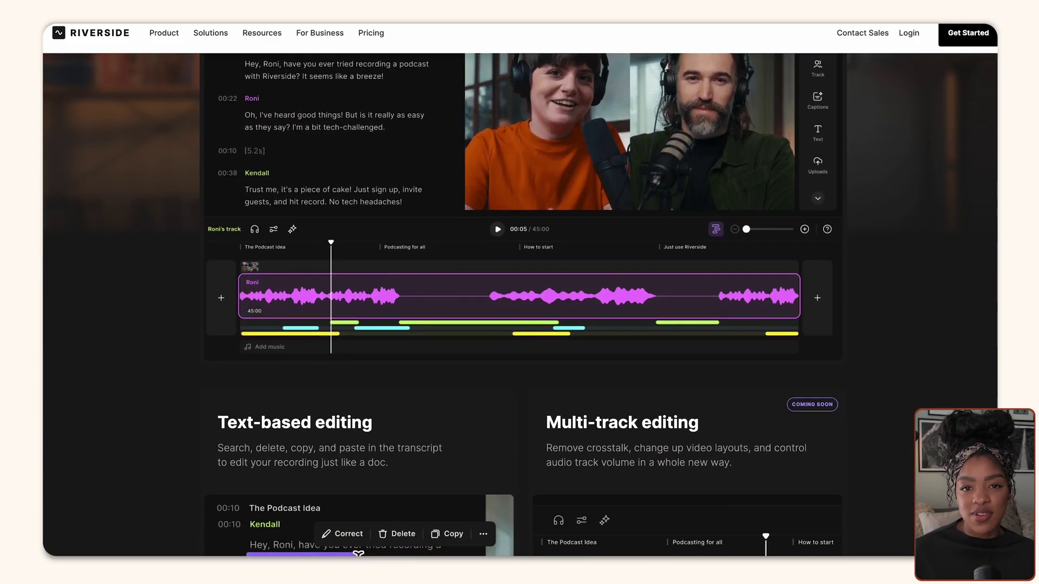
scroll(519, 293, down, 10)
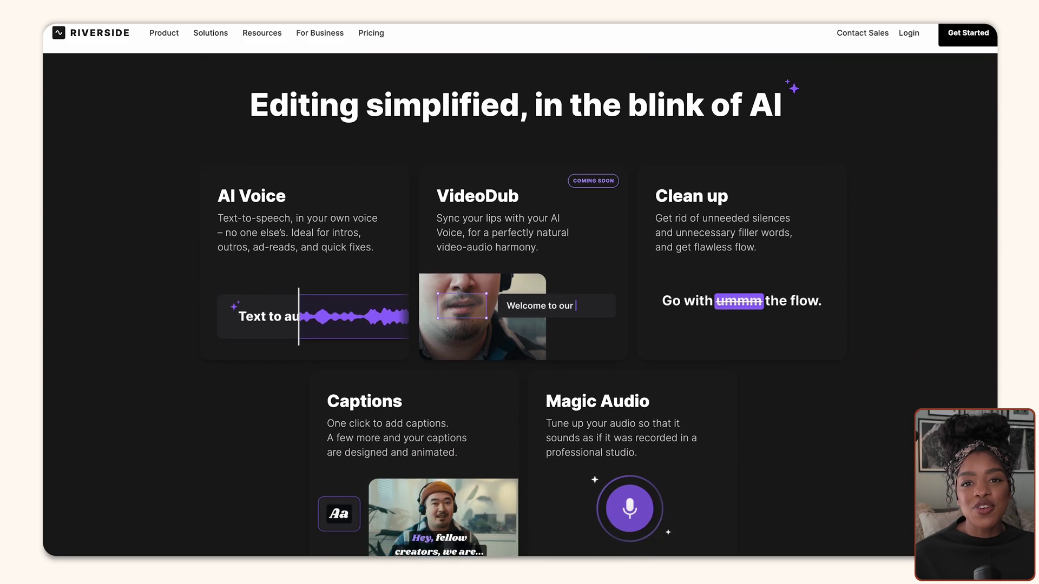
scroll(519, 292, down, 15)
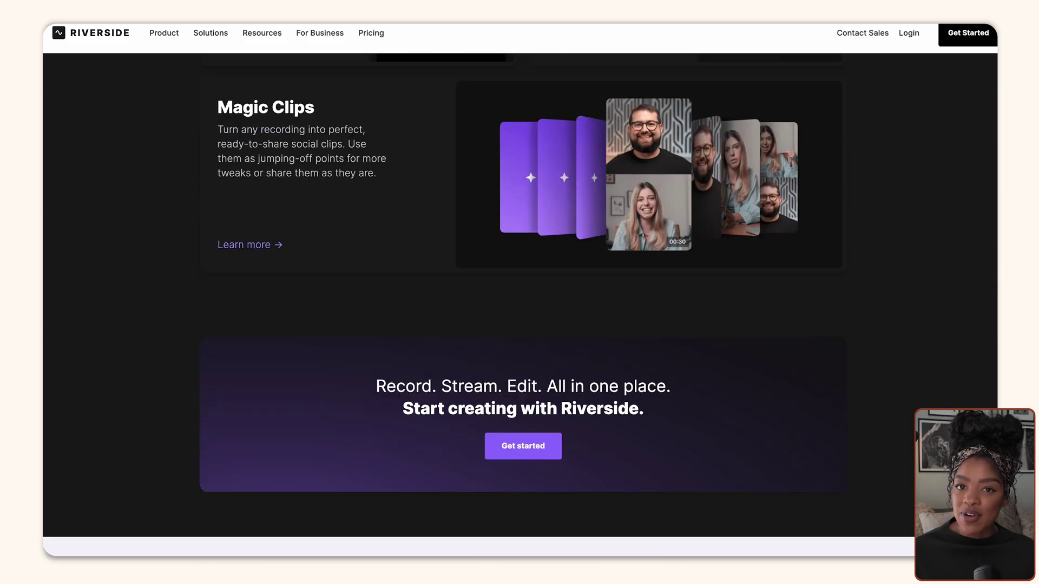
scroll(519, 292, down, 8)
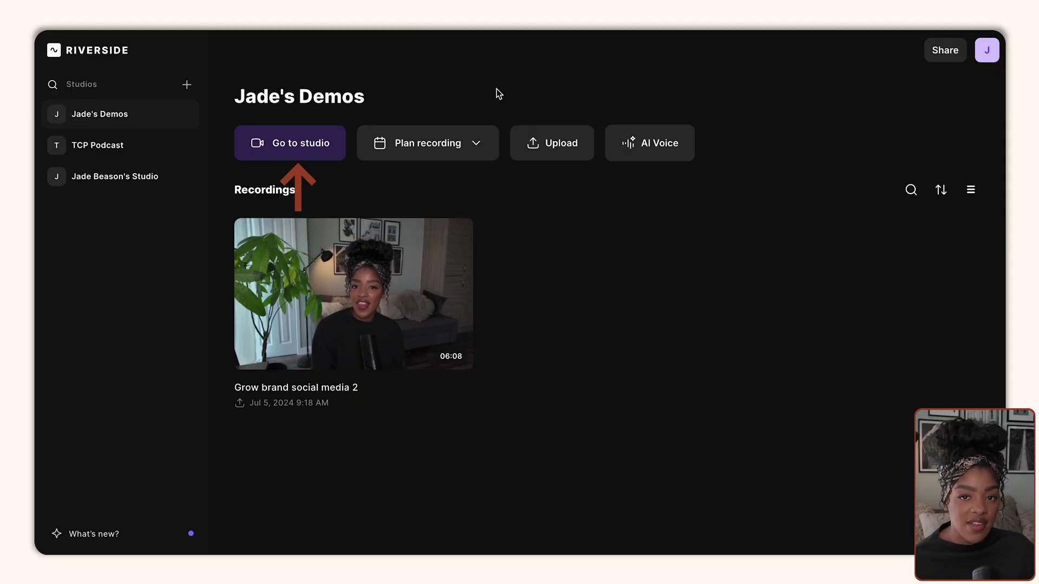
click(297, 154)
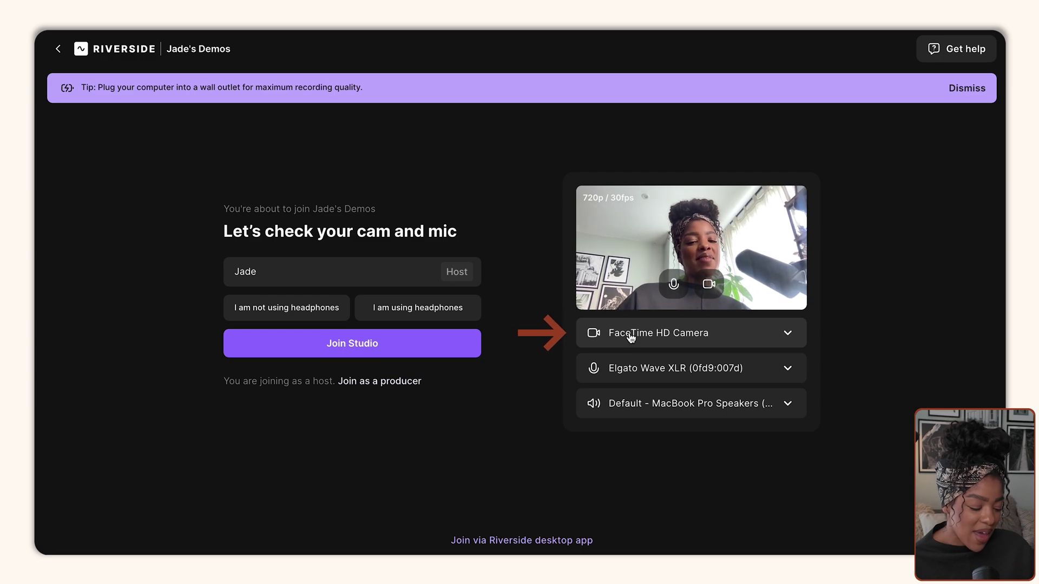
Keep Elgato Wave XLR as the microphone, declare no headphones, and join the demos studio.
click(649, 369)
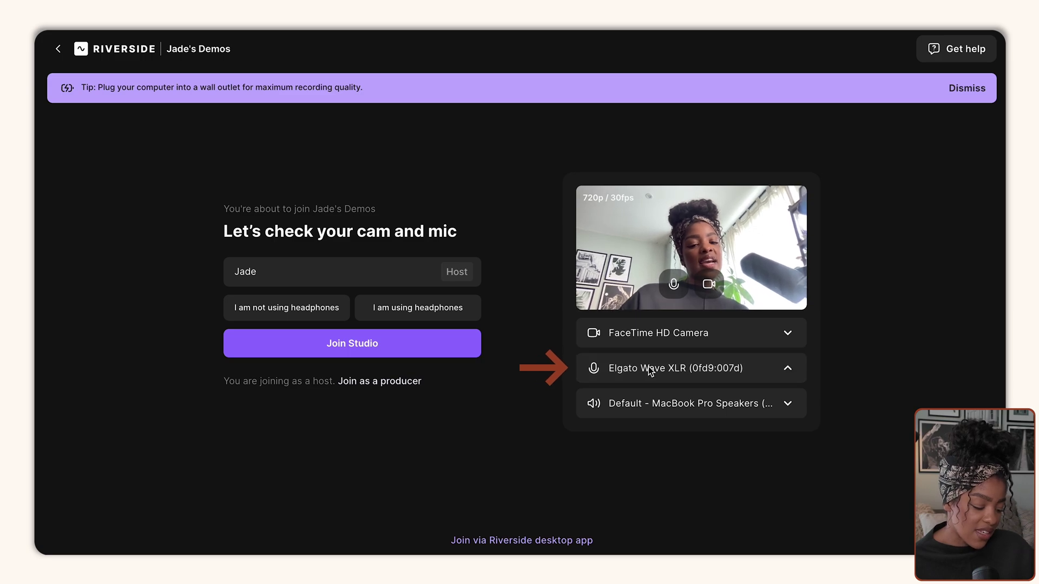
click(699, 370)
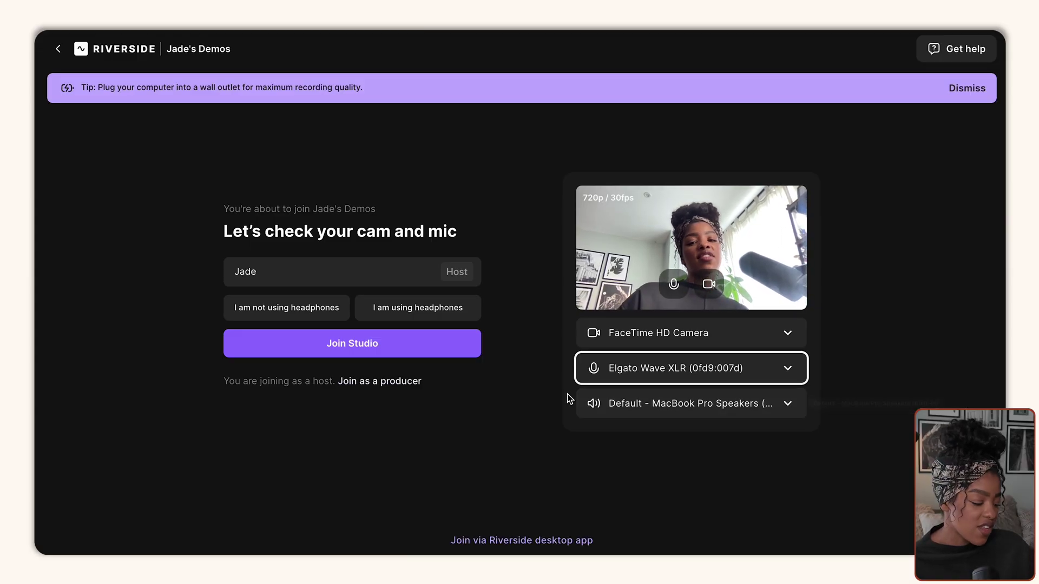
click(339, 307)
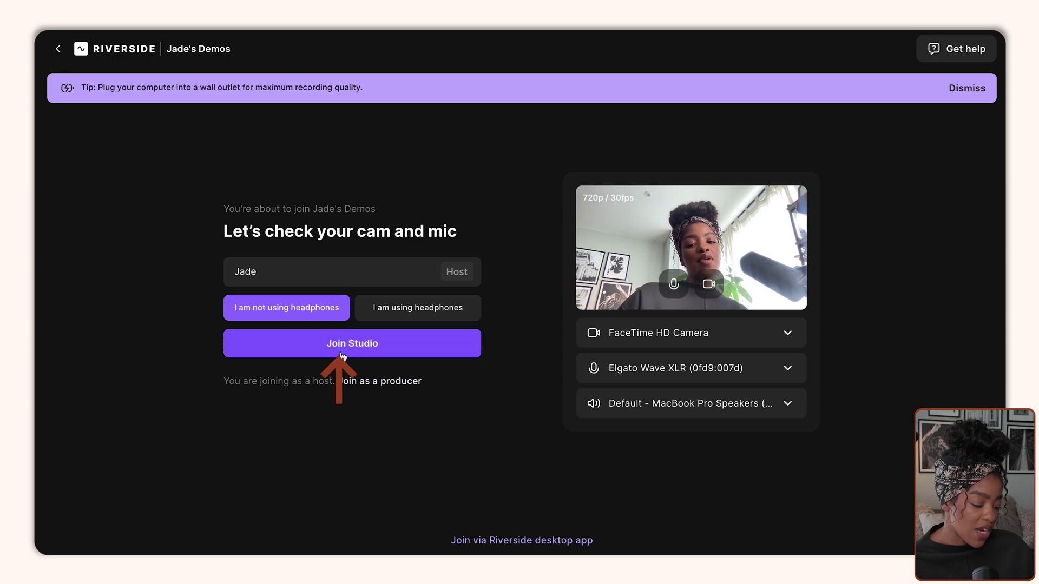
click(365, 352)
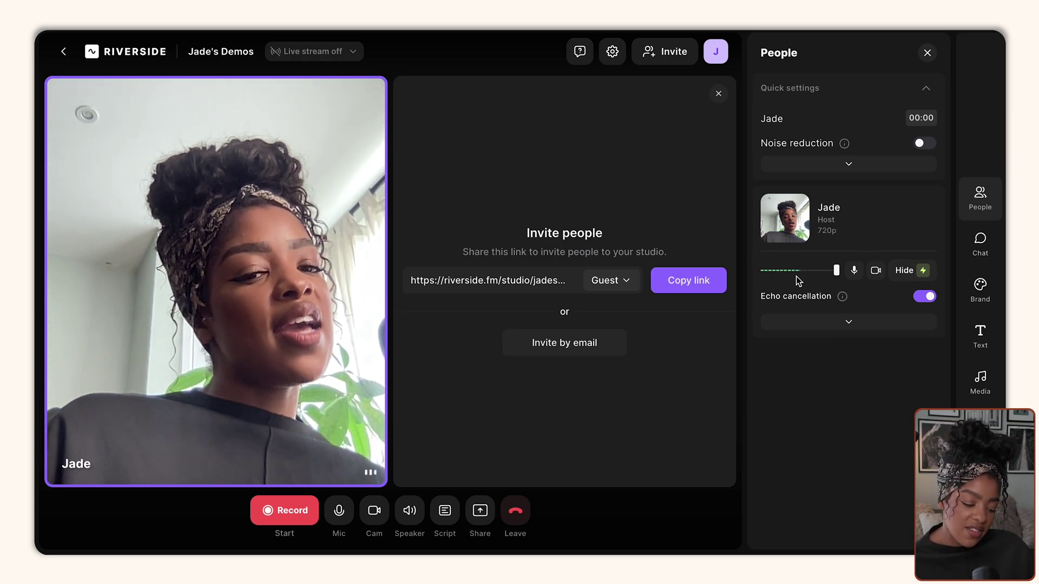
mouse_move(797, 276)
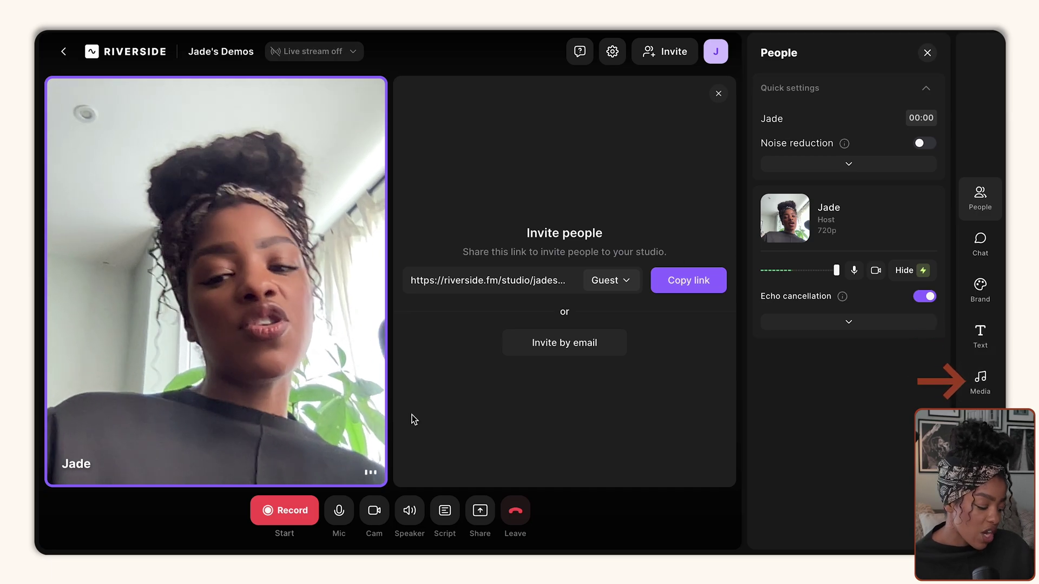
click(444, 510)
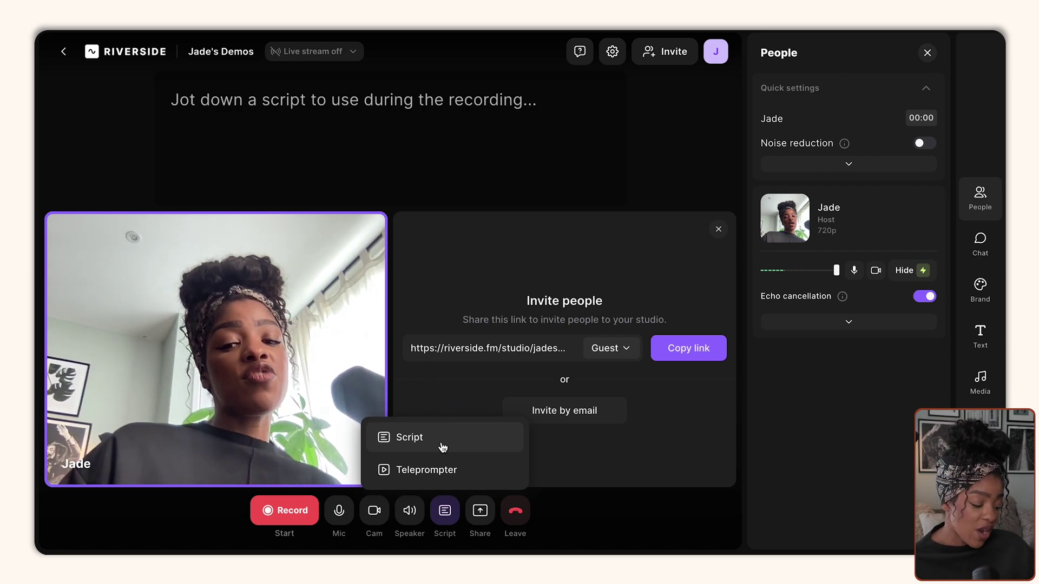
Show the teleprompter over the video, then close it to bring up the recording choices.
click(439, 470)
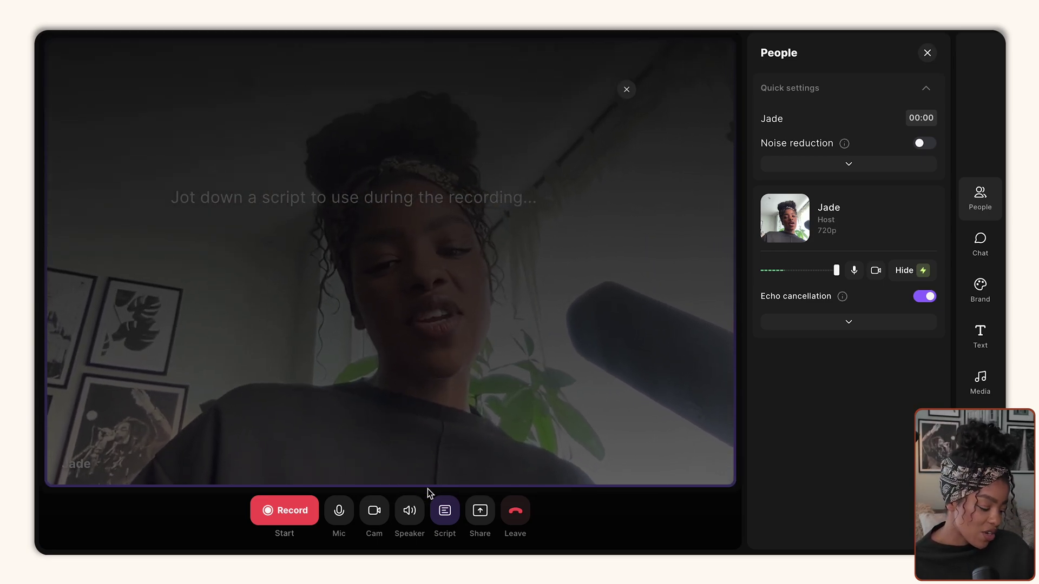
click(280, 503)
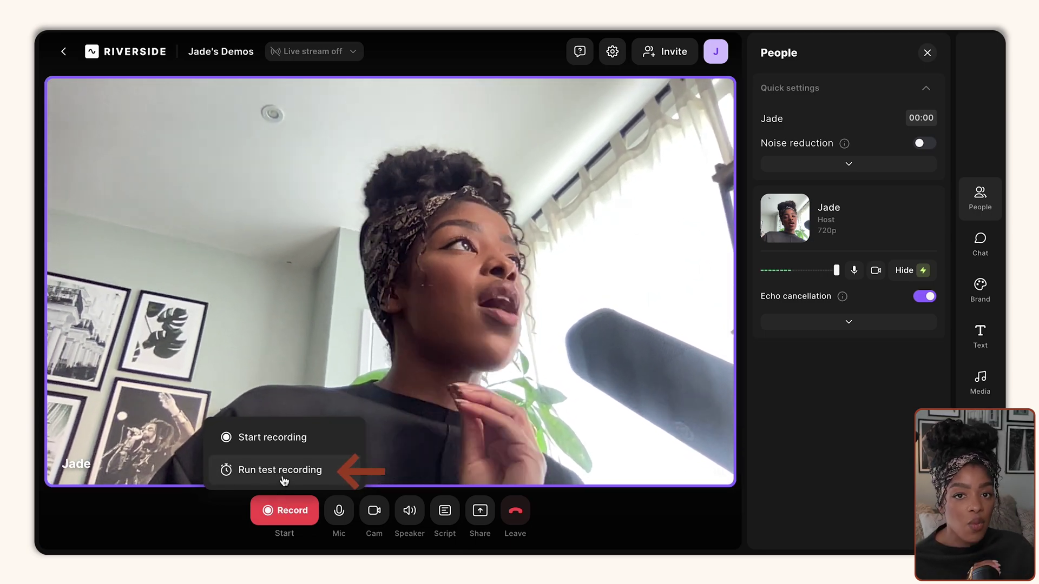
Record and stop a short take, then return to the dashboard once the upload completes.
click(271, 450)
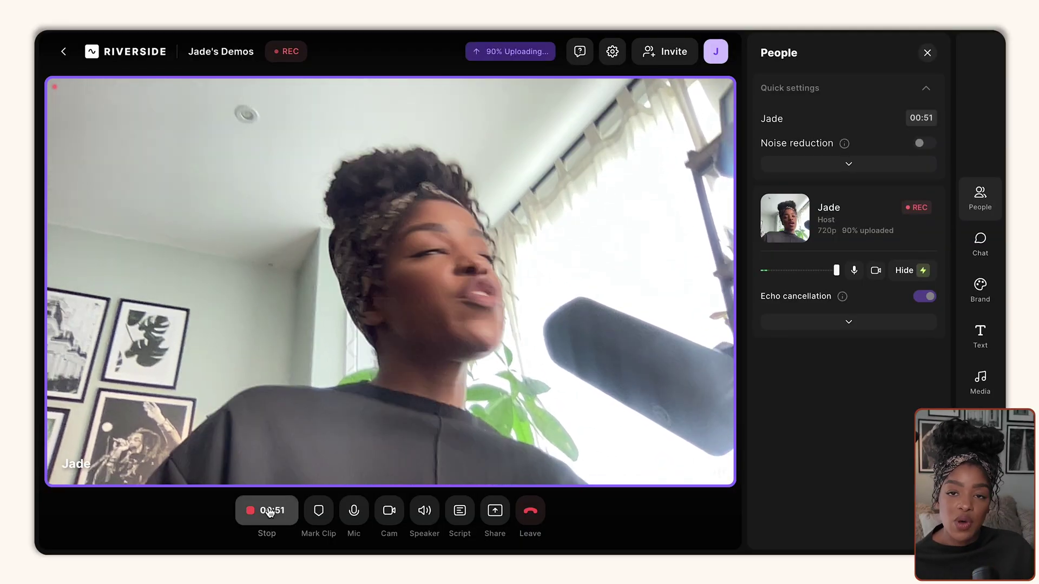
click(276, 512)
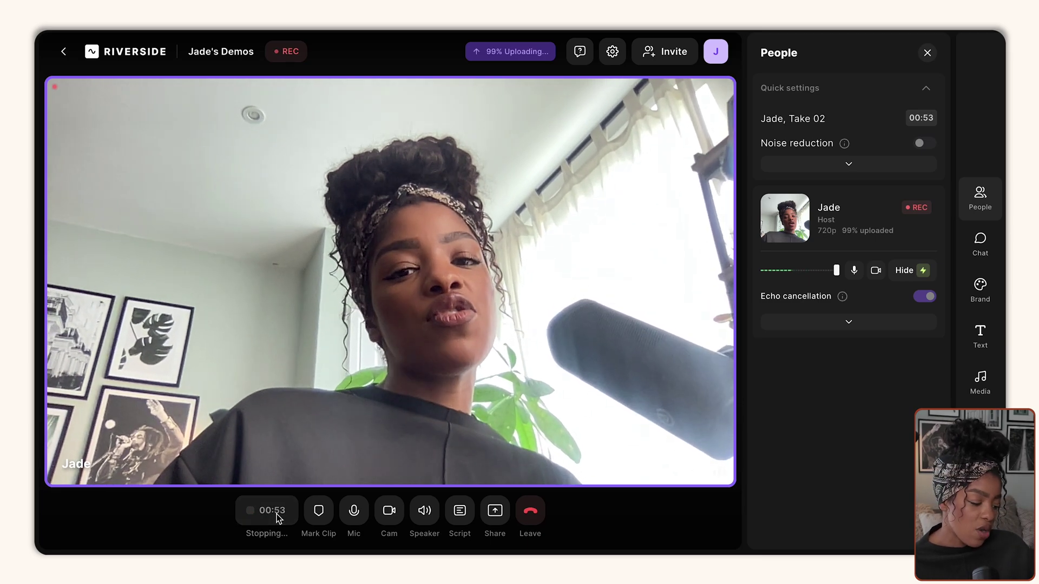
mouse_move(528, 53)
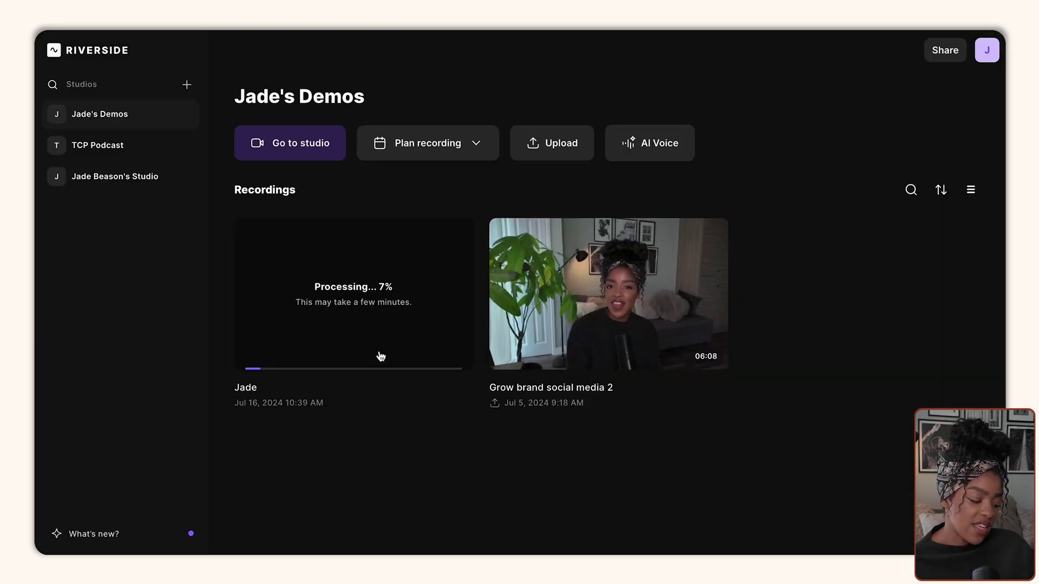
mouse_move(353, 258)
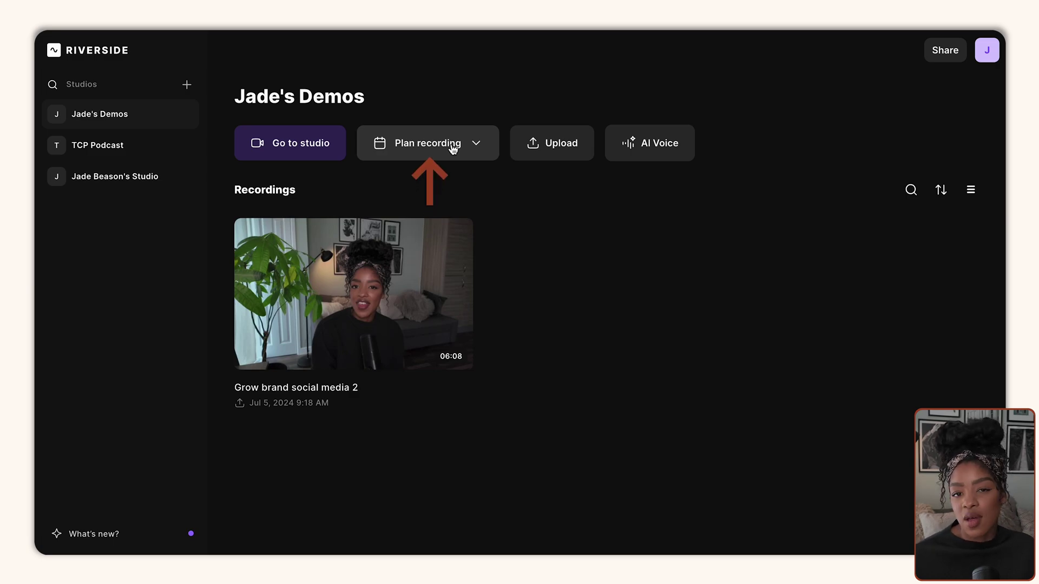
Check the Plan recording options, then open the Grow brand social media 2 recording.
click(453, 150)
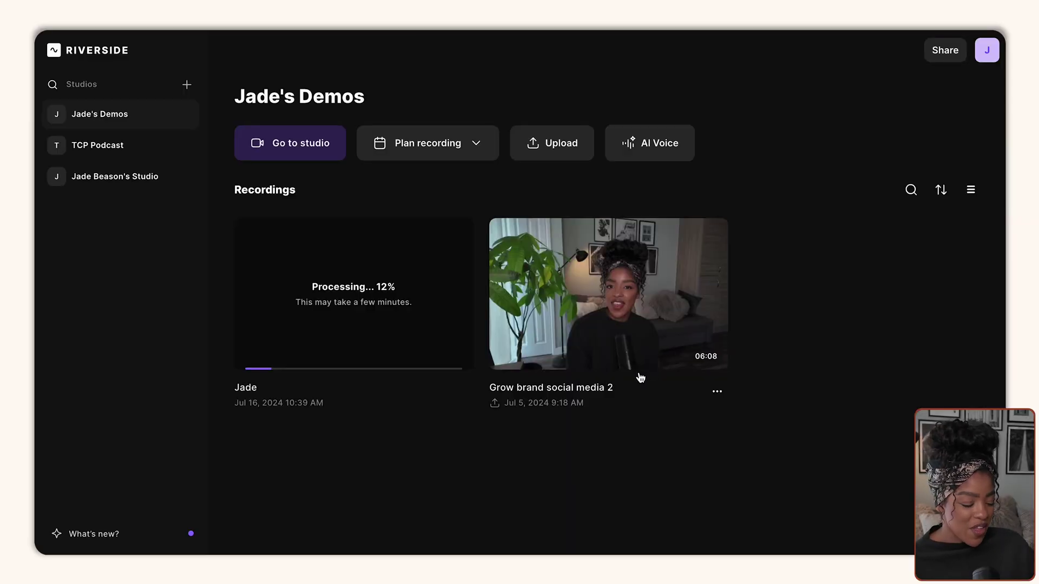
click(685, 300)
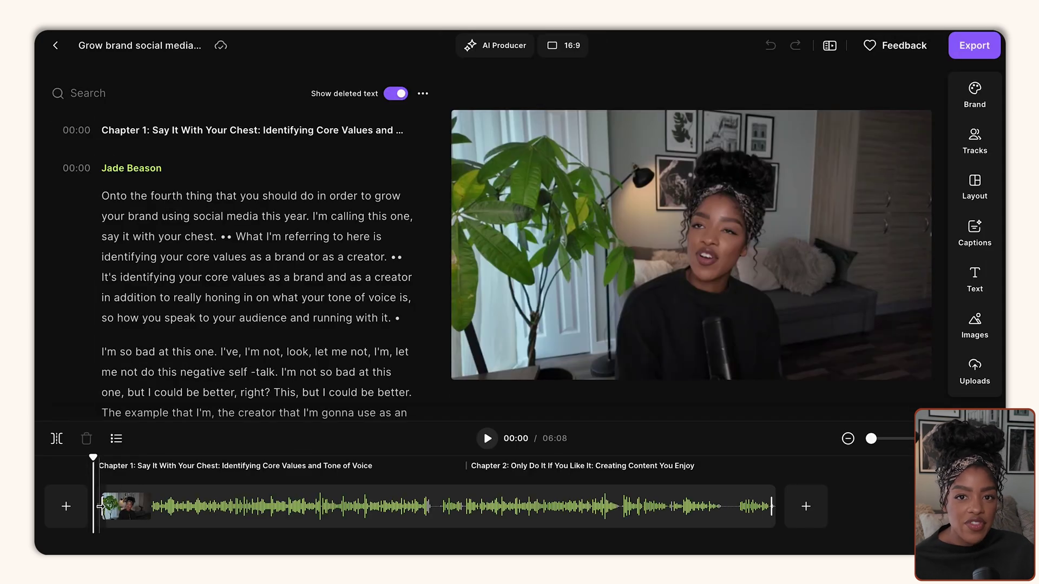
Select the timeline clip, test-trim its end and restore it, then scroll the transcript.
click(101, 506)
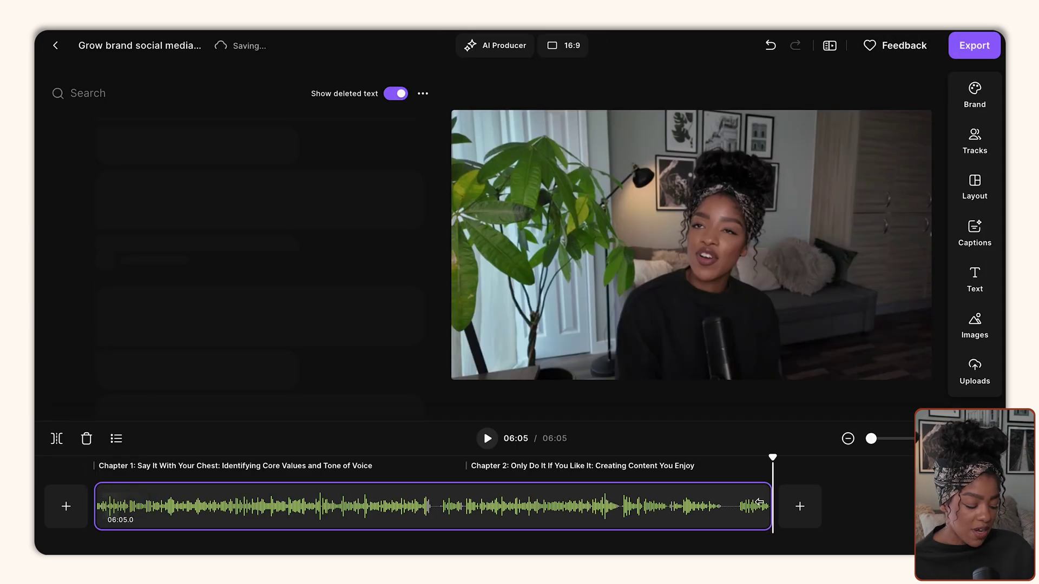
mouse_move(772, 503)
mouse_down()
mouse_move(747, 503)
mouse_move(776, 502)
mouse_up()
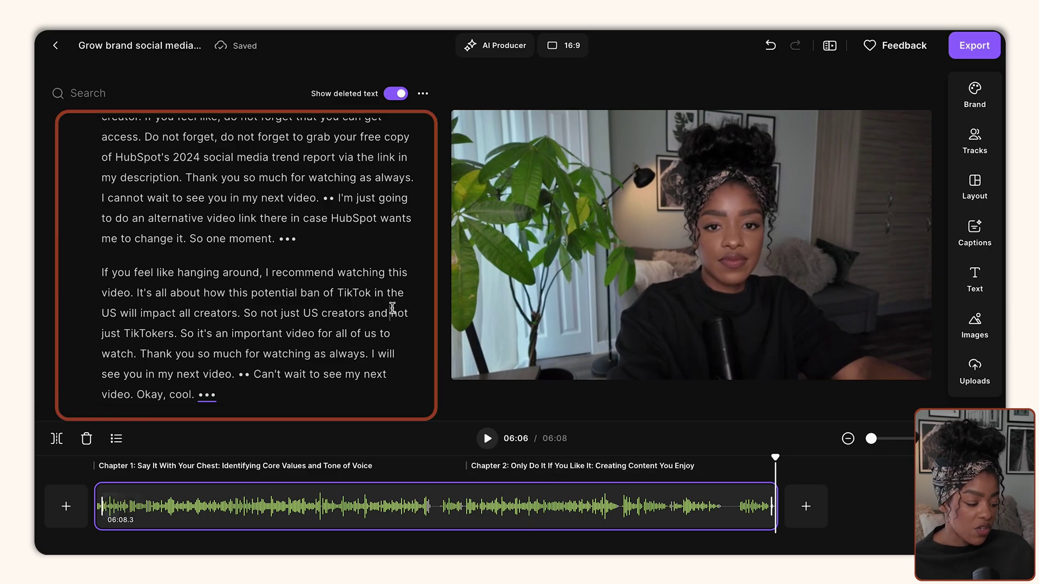
scroll(342, 260, up, 10)
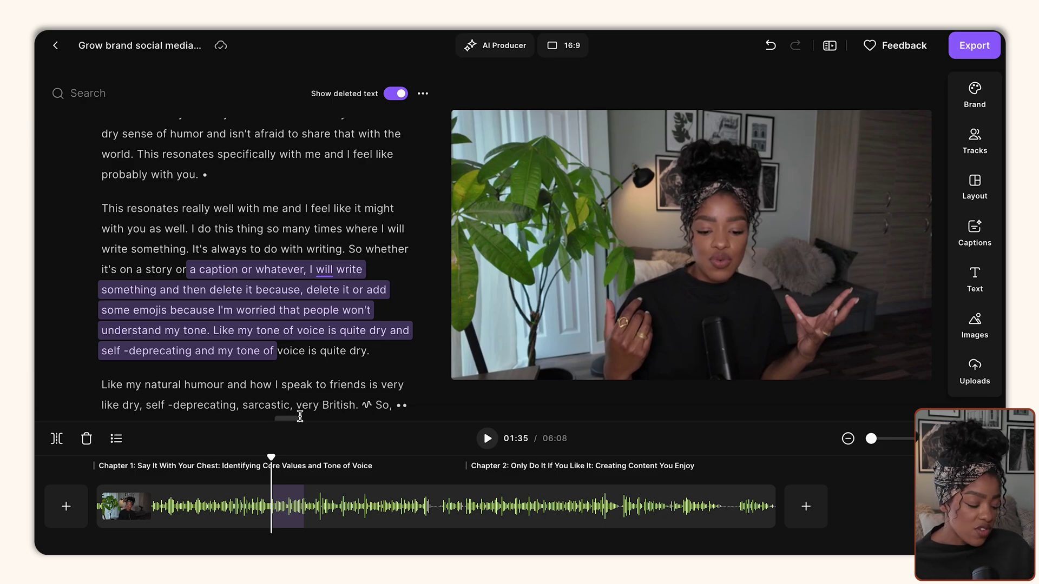
Delete the selected captions passage, undo that, then delete the whole paragraph instead.
key(Delete)
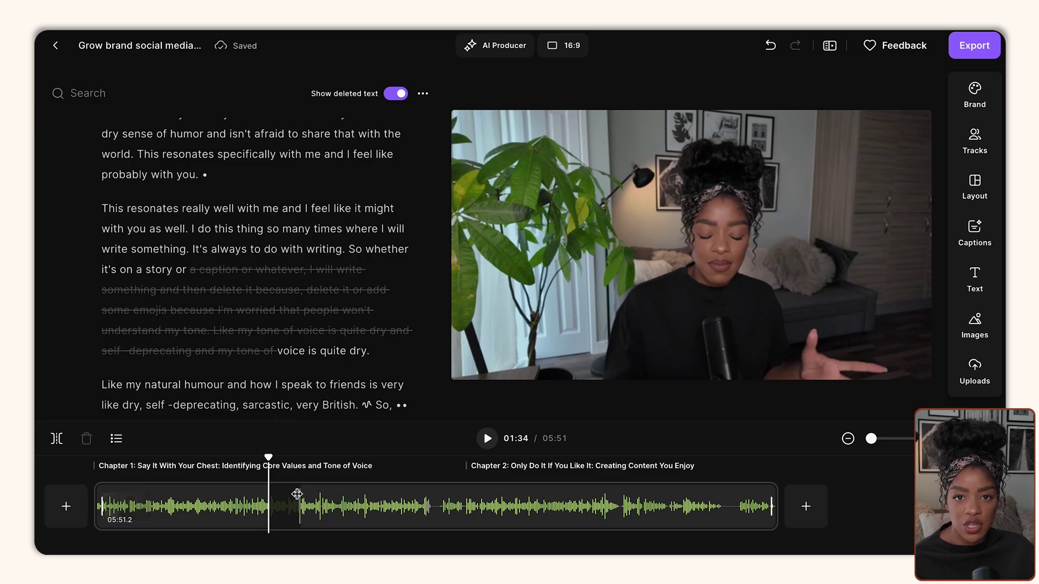
key(ctrl+z)
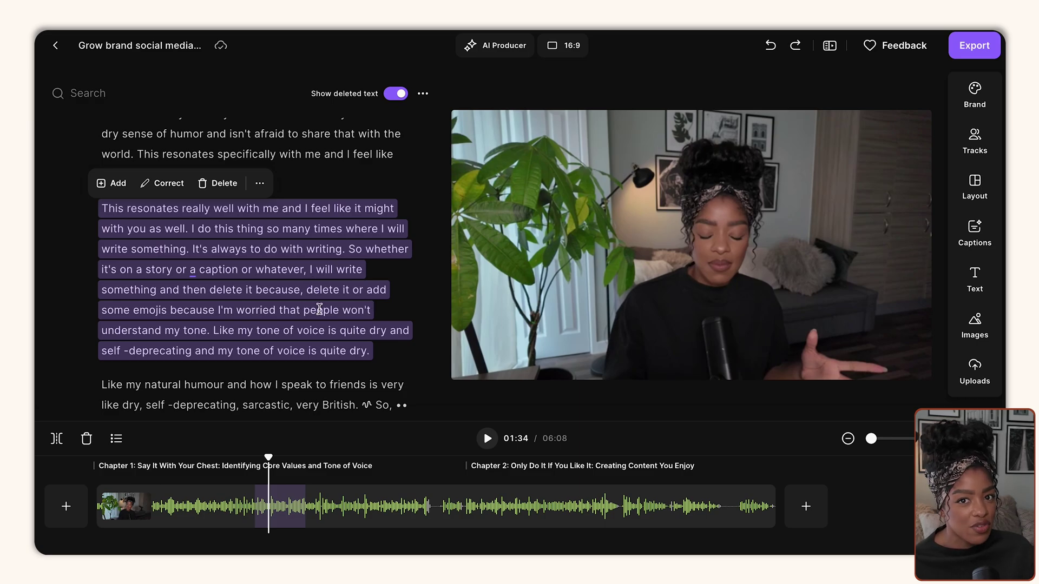
key(Delete)
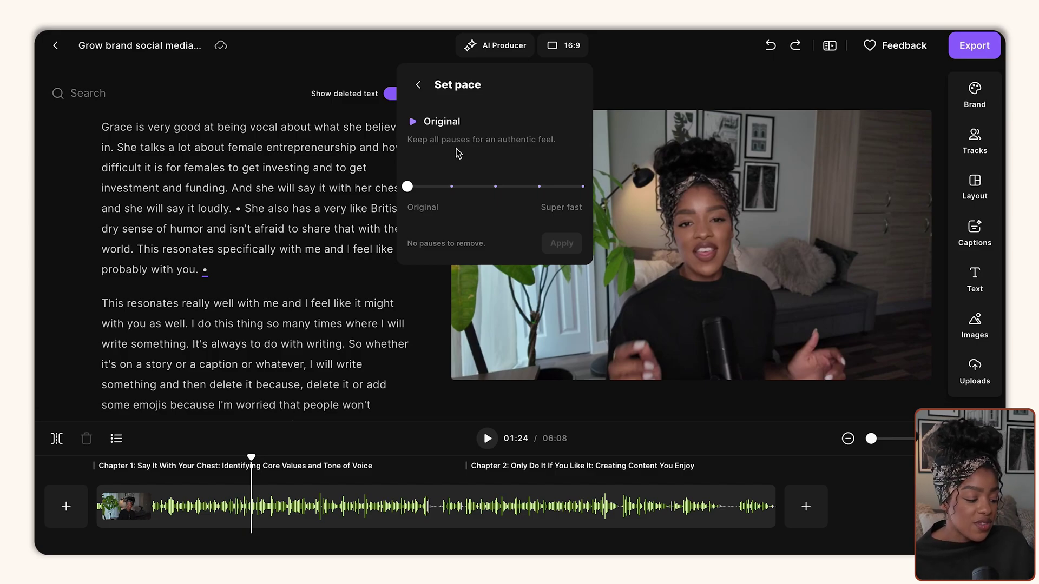
Apply the Super fast pace in AI Producer, removing 26 pauses to reach 05:31.
drag(408, 187, 494, 187)
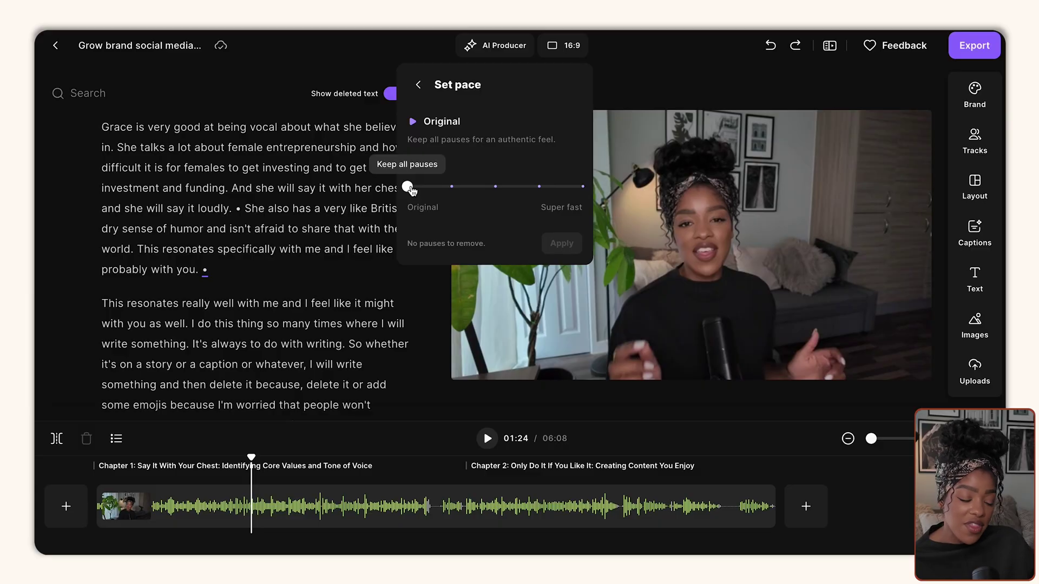
drag(410, 189, 571, 196)
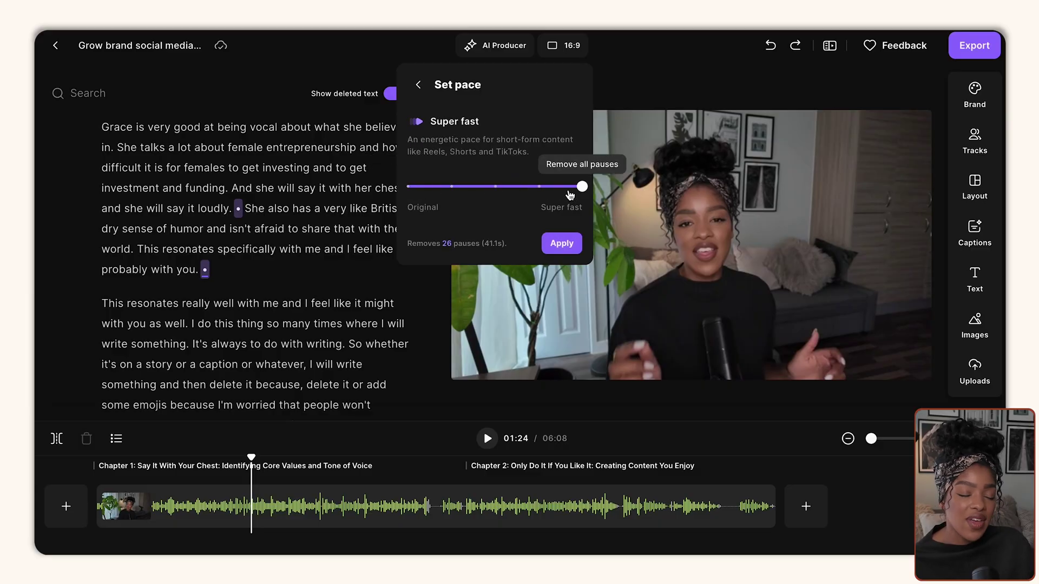
mouse_move(569, 196)
mouse_down()
mouse_move(539, 190)
mouse_move(570, 197)
mouse_up()
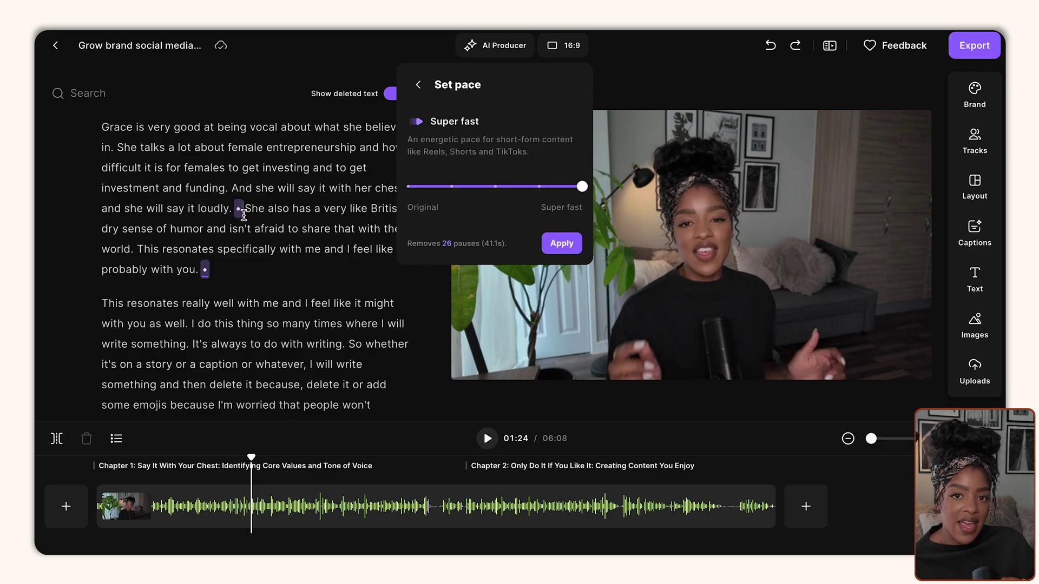
click(563, 245)
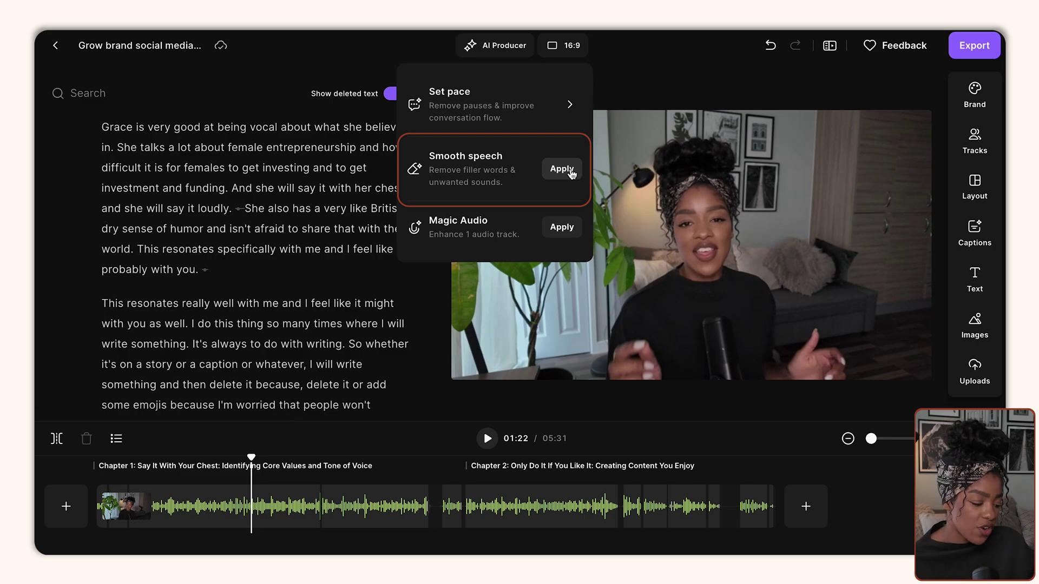
Apply Smooth speech and Magic Audio, then close AI Producer with the edit at 05:28.
click(561, 169)
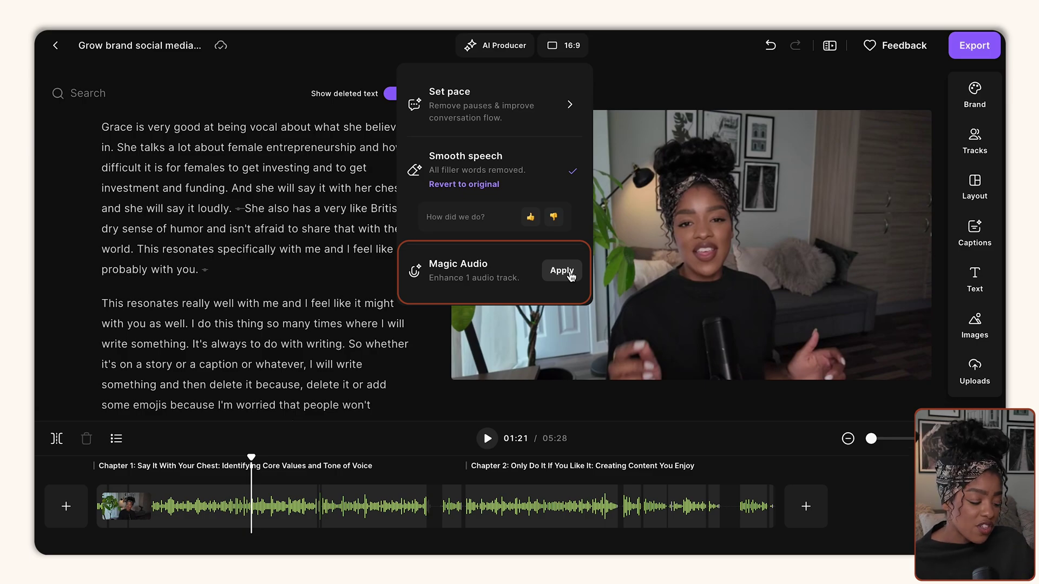
click(566, 275)
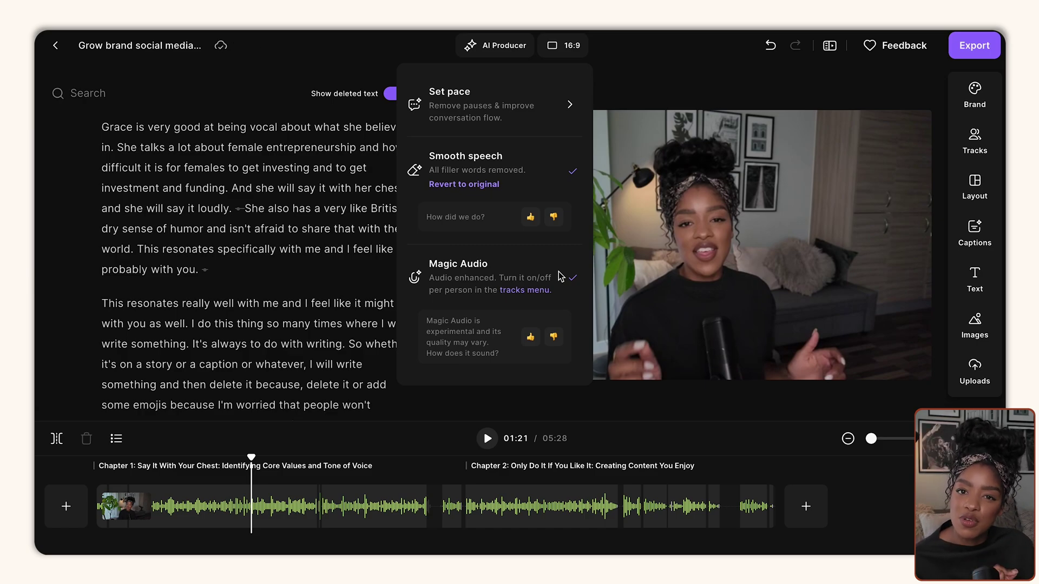
click(746, 306)
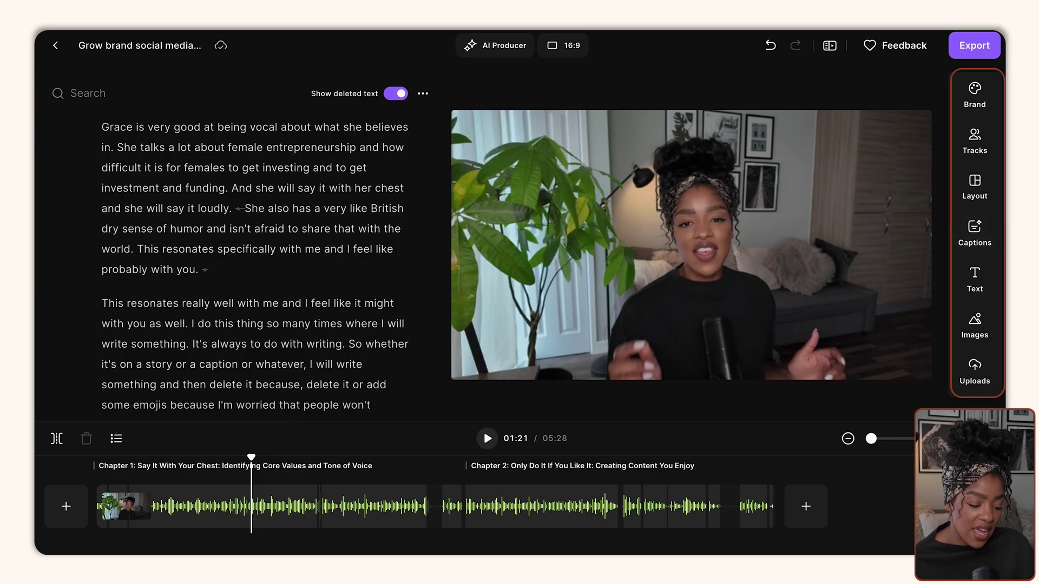
Under Brand > Captions, apply the bold italic preset that highlights spoken words in magenta.
click(973, 97)
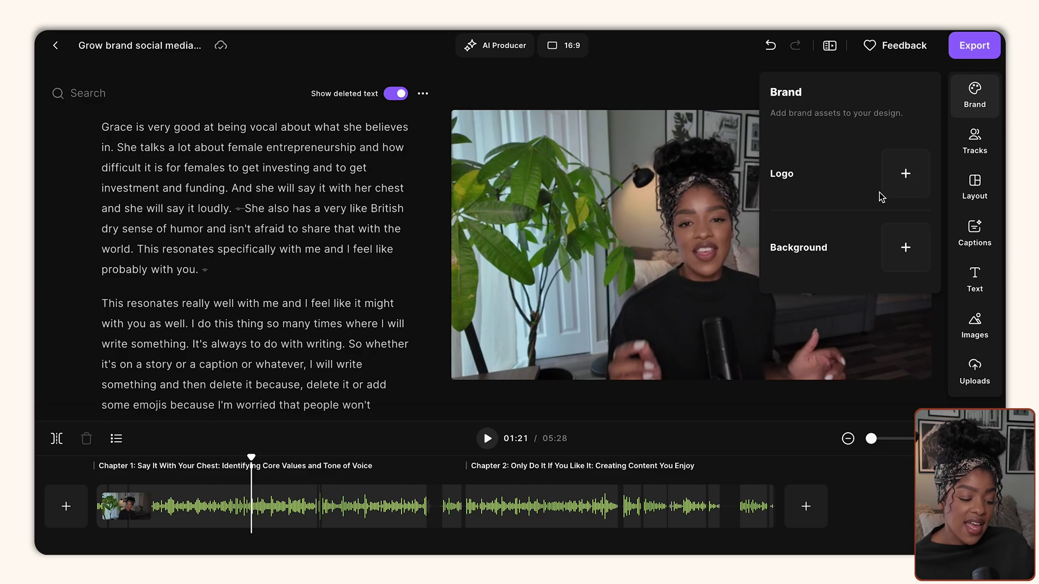
click(972, 111)
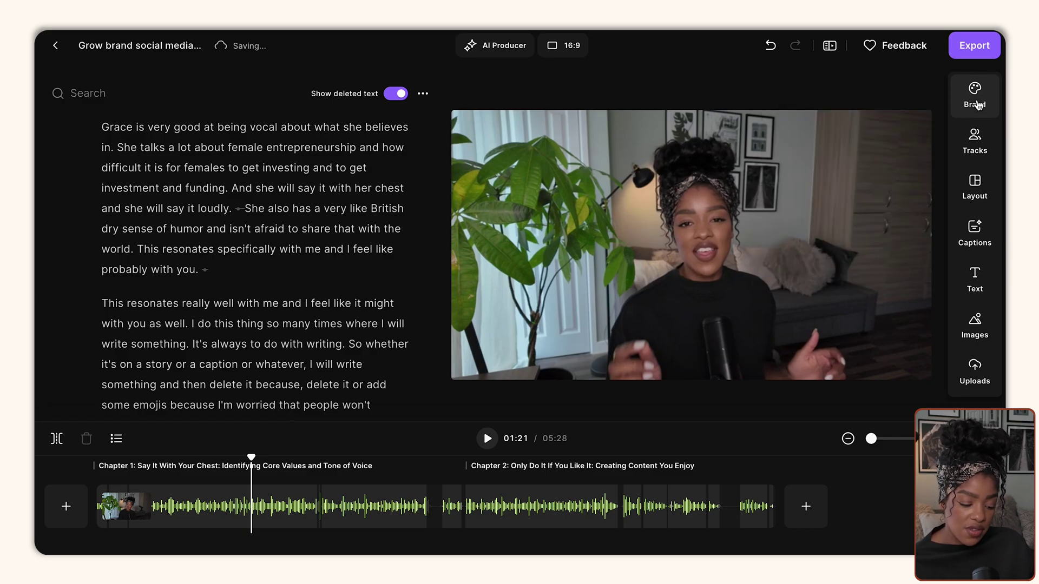
click(972, 238)
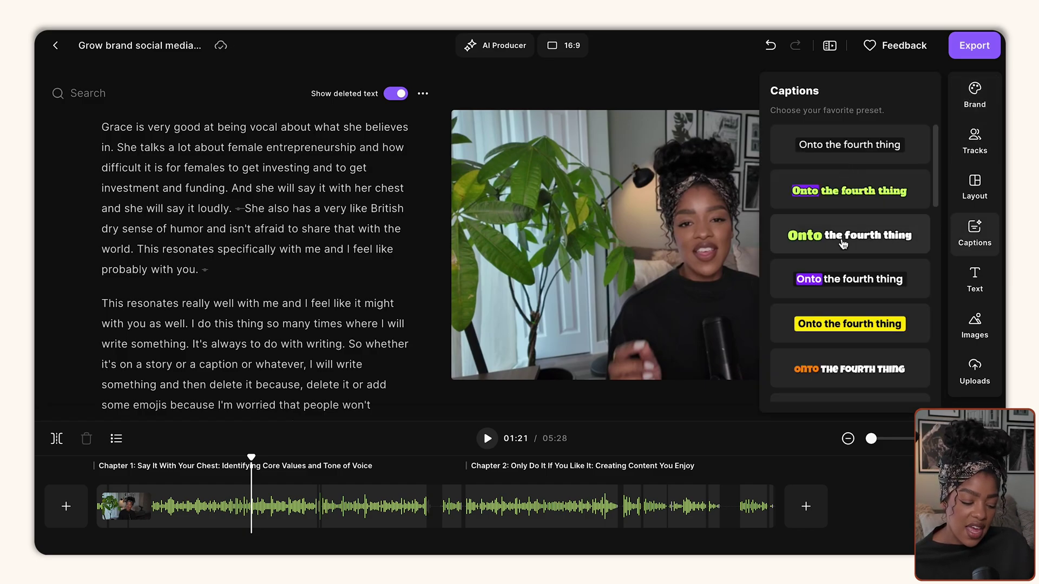
scroll(844, 238, down, 5)
scroll(842, 244, down, 2)
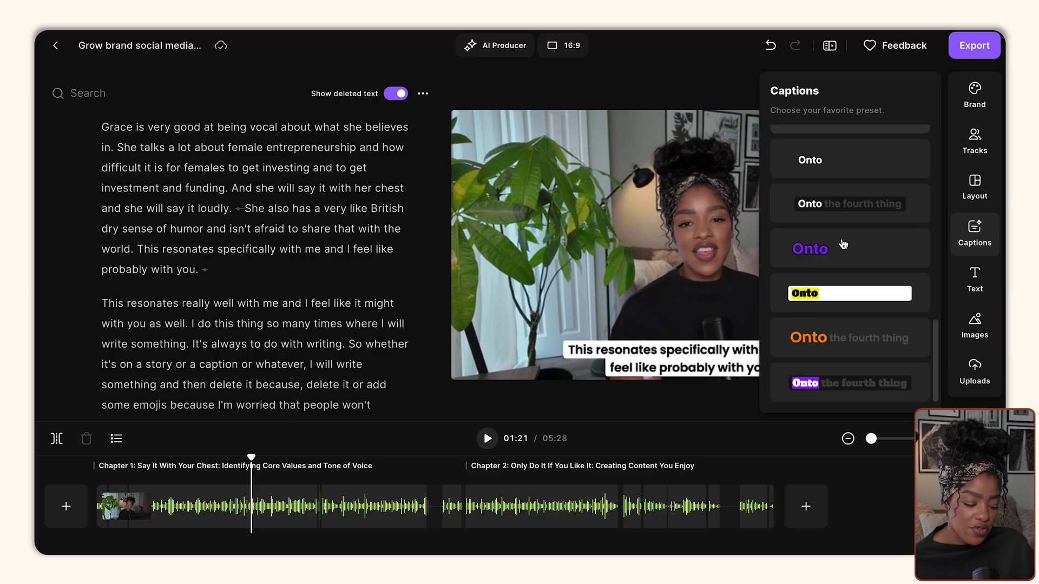
scroll(842, 245, up, 6)
scroll(843, 244, up, 1)
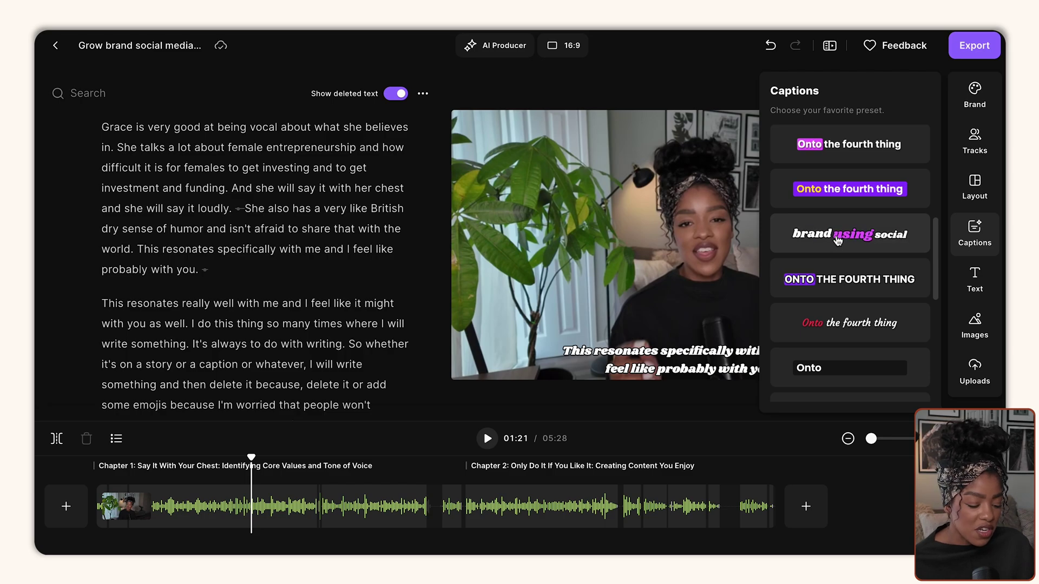
click(844, 240)
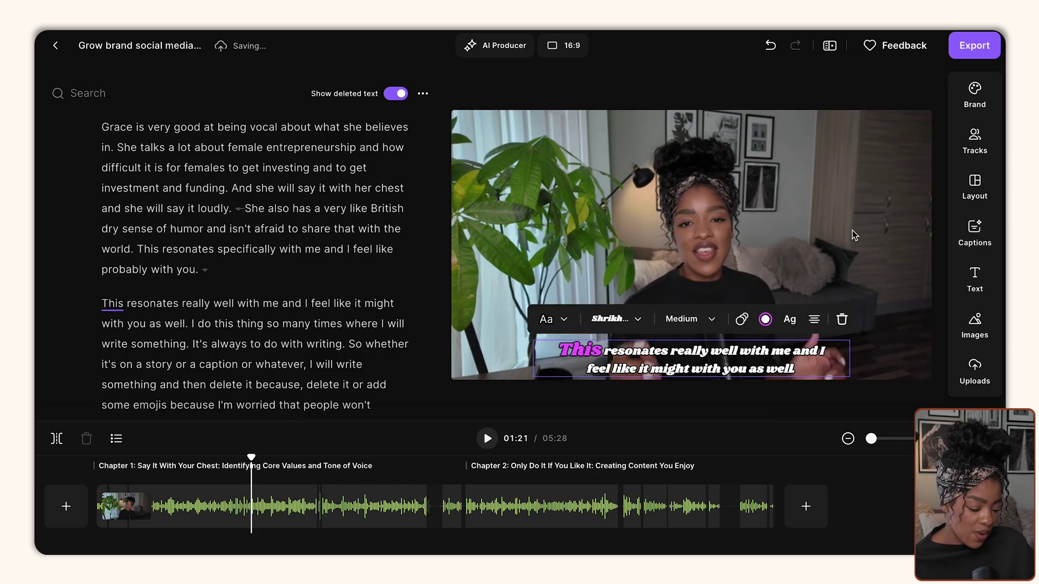
Raise the captions slightly, switch their font to Luckiest Guy, and play to preview.
scroll(260, 313, down, 2)
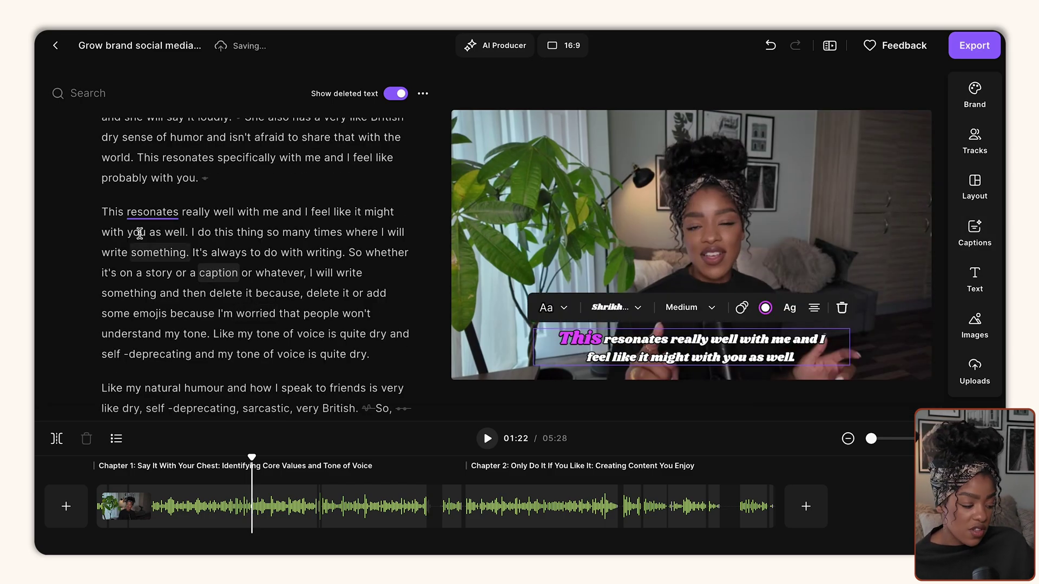
drag(643, 347, 642, 346)
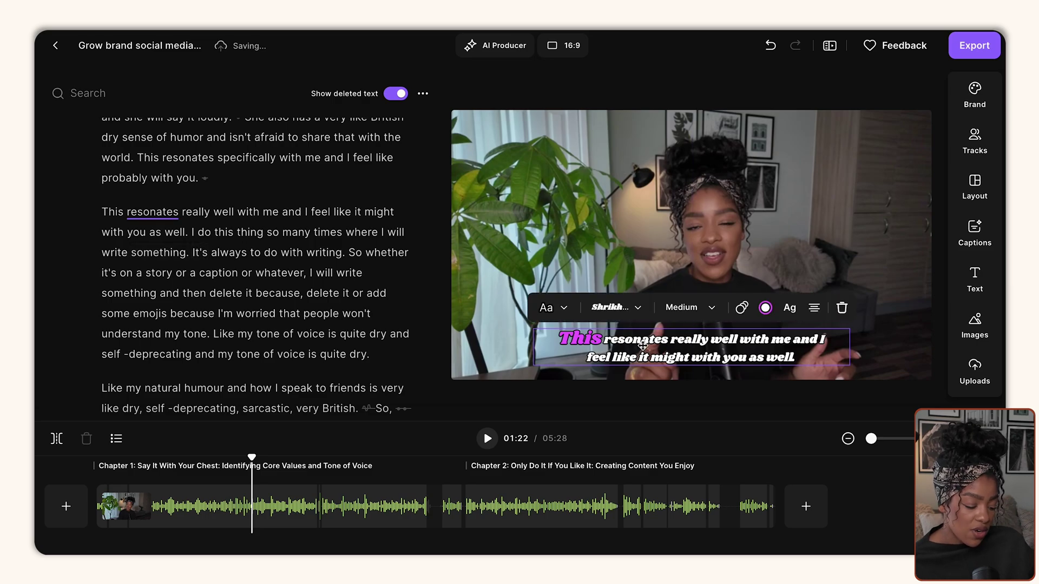
click(547, 309)
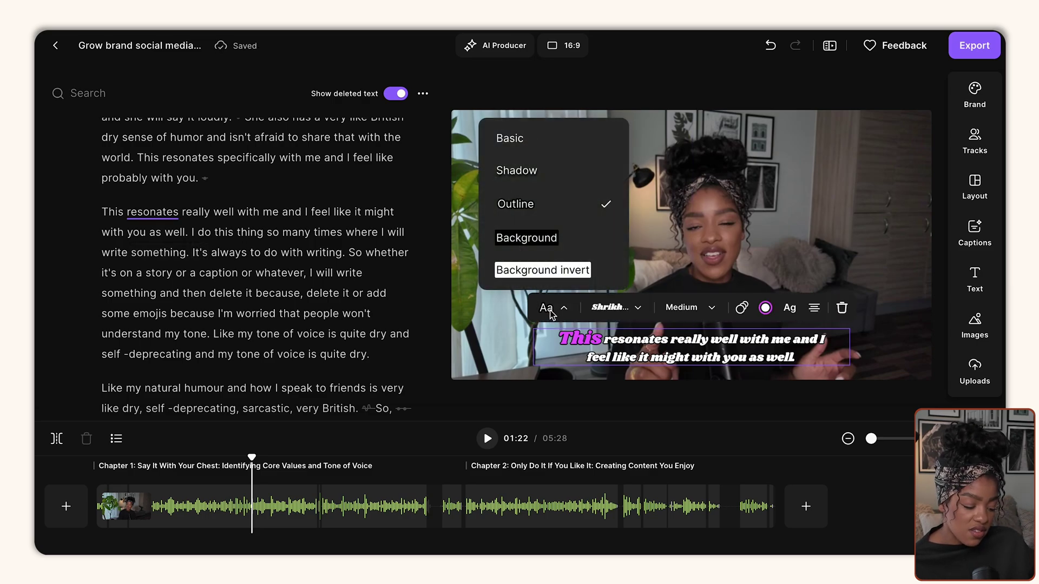
click(548, 310)
click(616, 307)
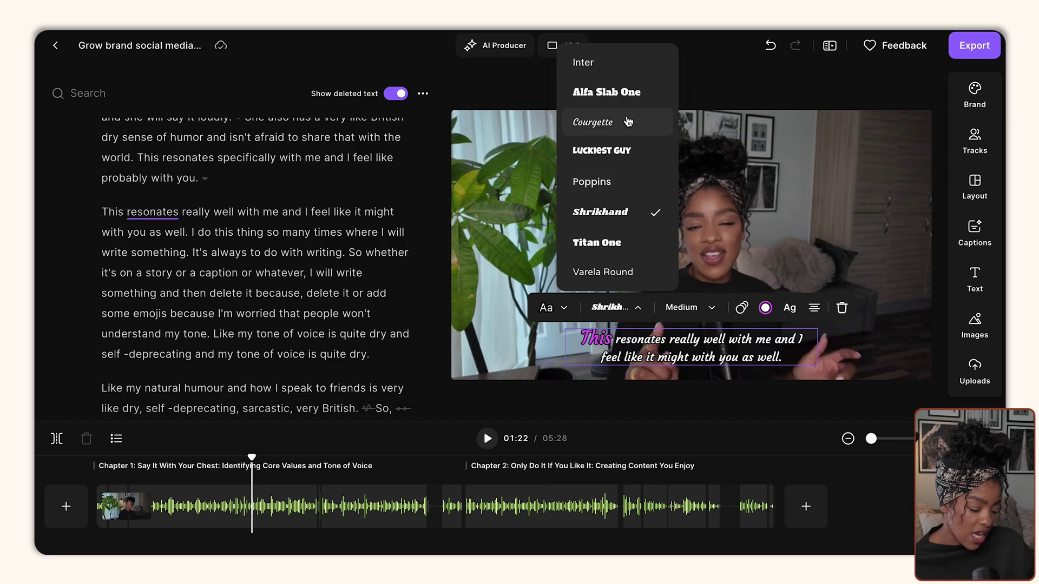
click(616, 155)
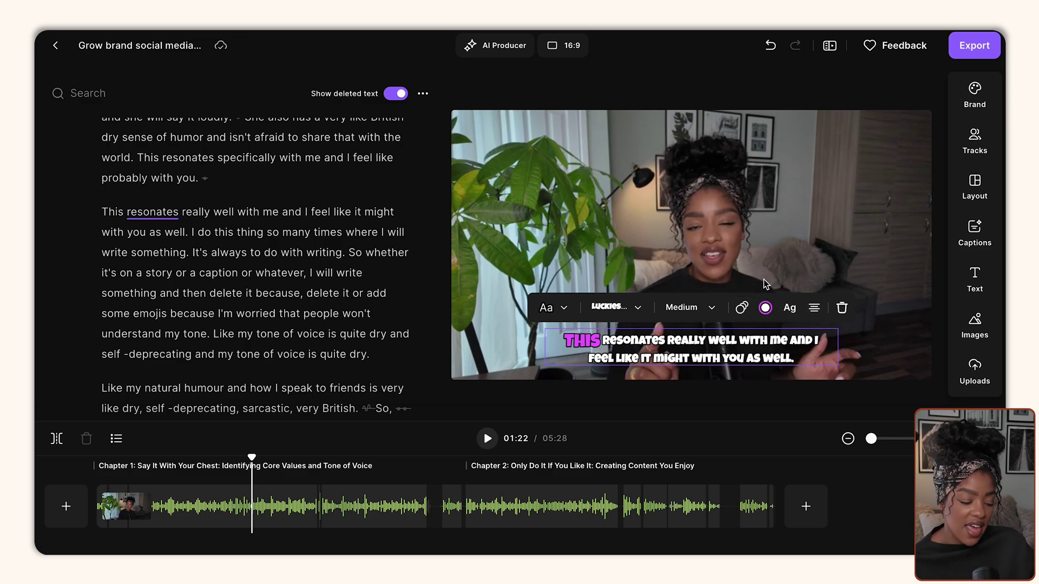
click(486, 439)
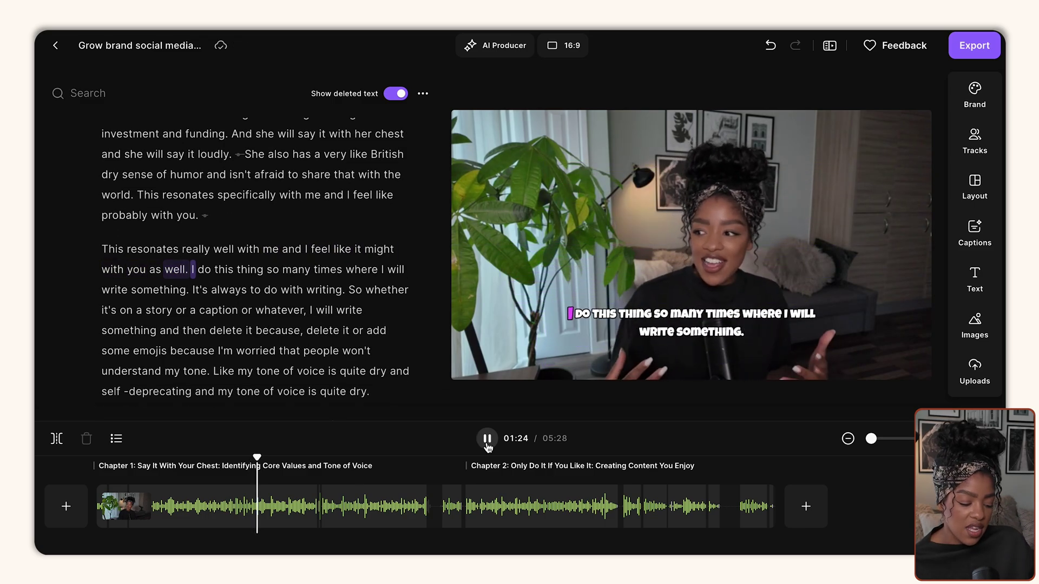
Pause at 'so many times' and add the vintage camera photo from a royalty-free 'camera' search.
click(487, 439)
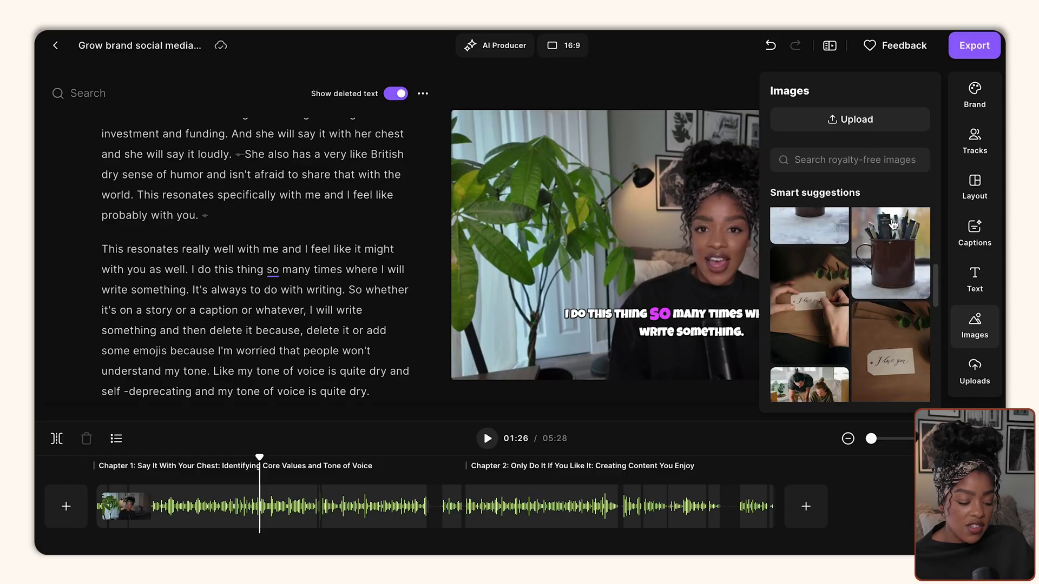
scroll(892, 224, down, 3)
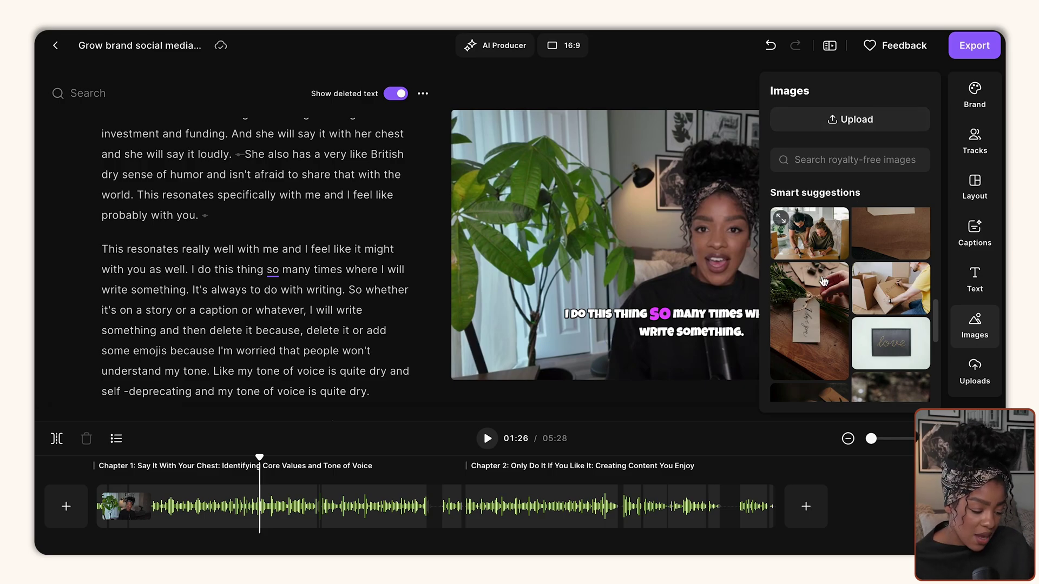
scroll(782, 219, down, 2)
scroll(815, 281, down, 2)
scroll(817, 335, down, 1)
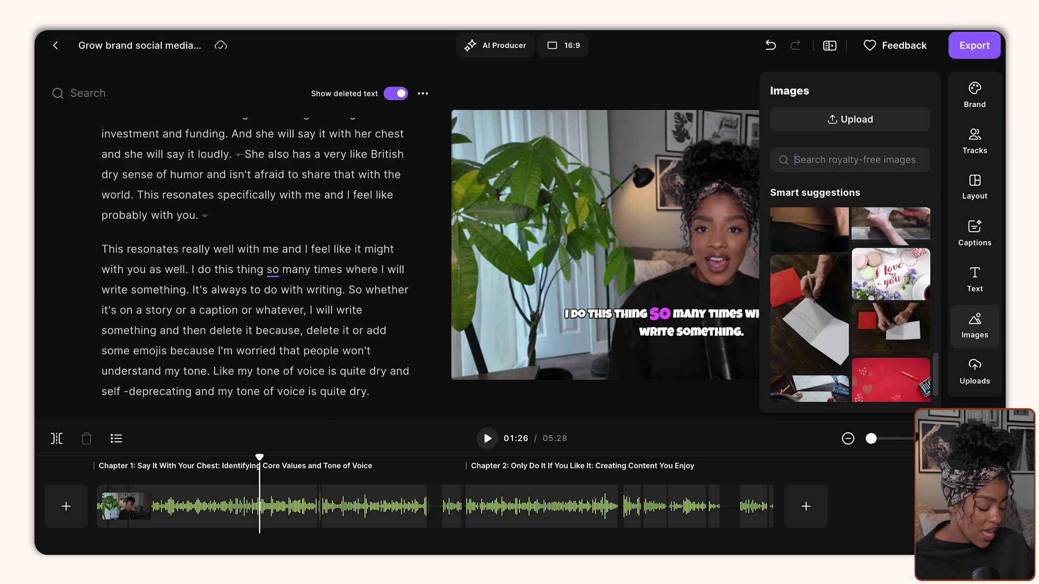
text(camera)
scroll(884, 304, down, 3)
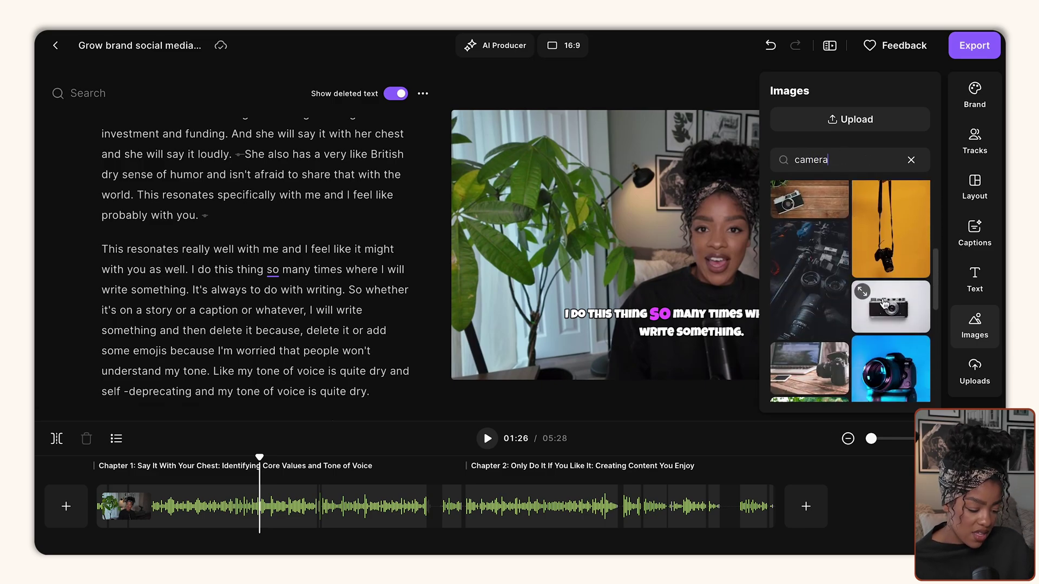
click(890, 306)
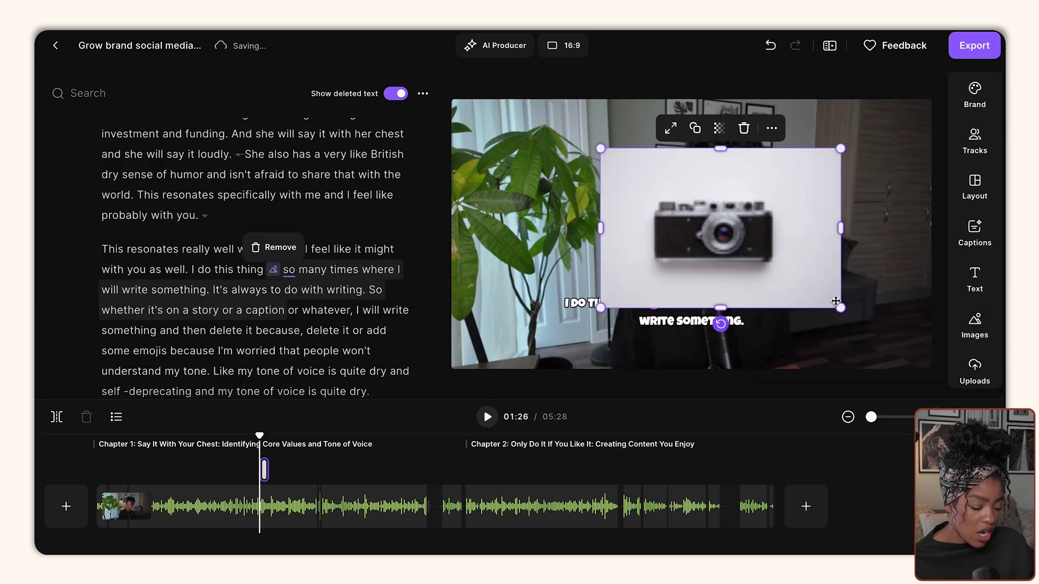
Shrink the camera image and move it left beside the speaker.
drag(841, 306, 800, 274)
drag(795, 220, 621, 215)
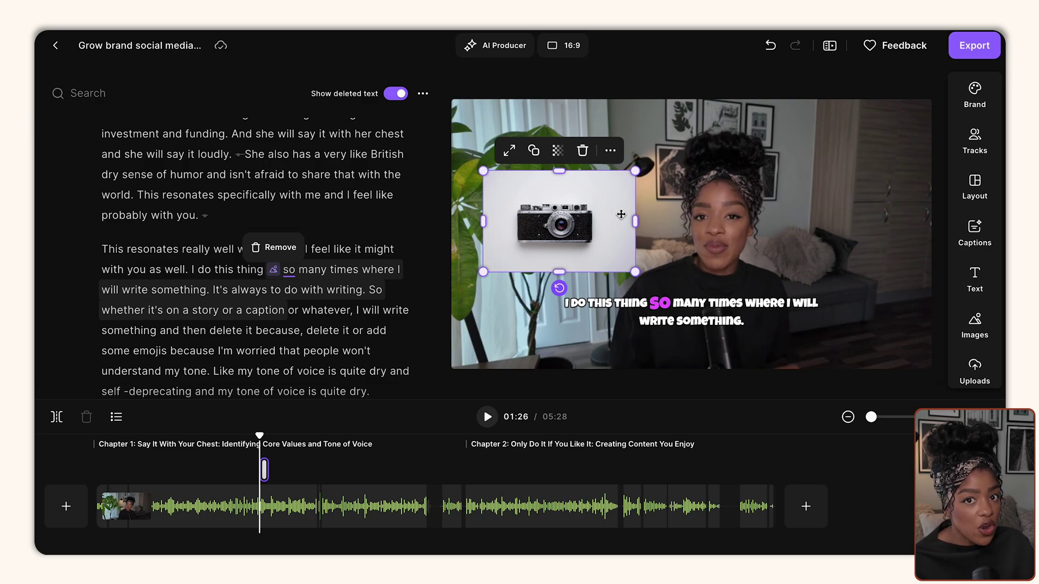
mouse_move(634, 272)
mouse_down()
mouse_move(660, 289)
mouse_move(633, 271)
mouse_up()
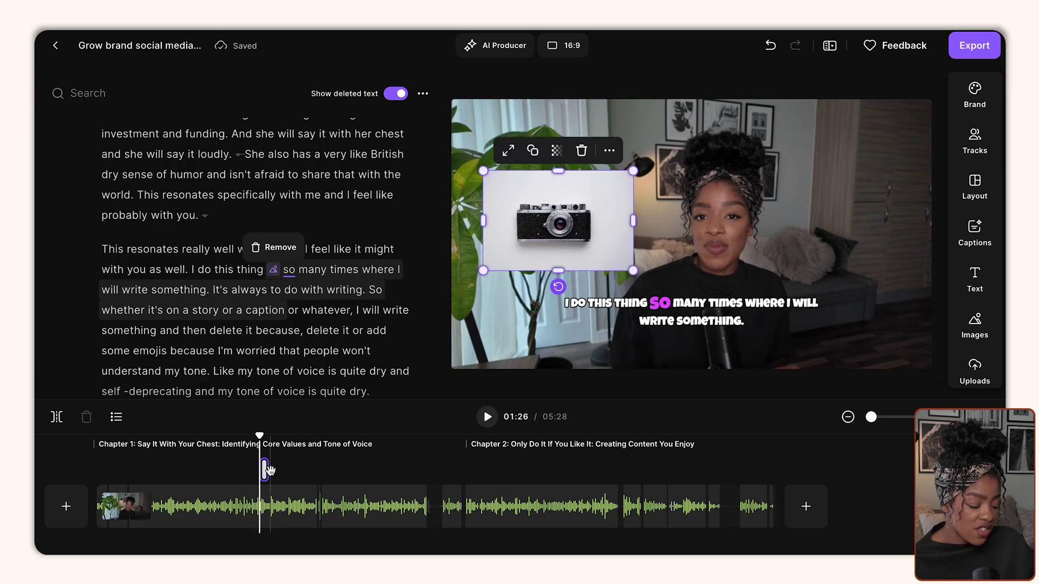
mouse_move(264, 469)
mouse_down()
mouse_move(239, 469)
mouse_move(287, 469)
mouse_move(273, 467)
mouse_up()
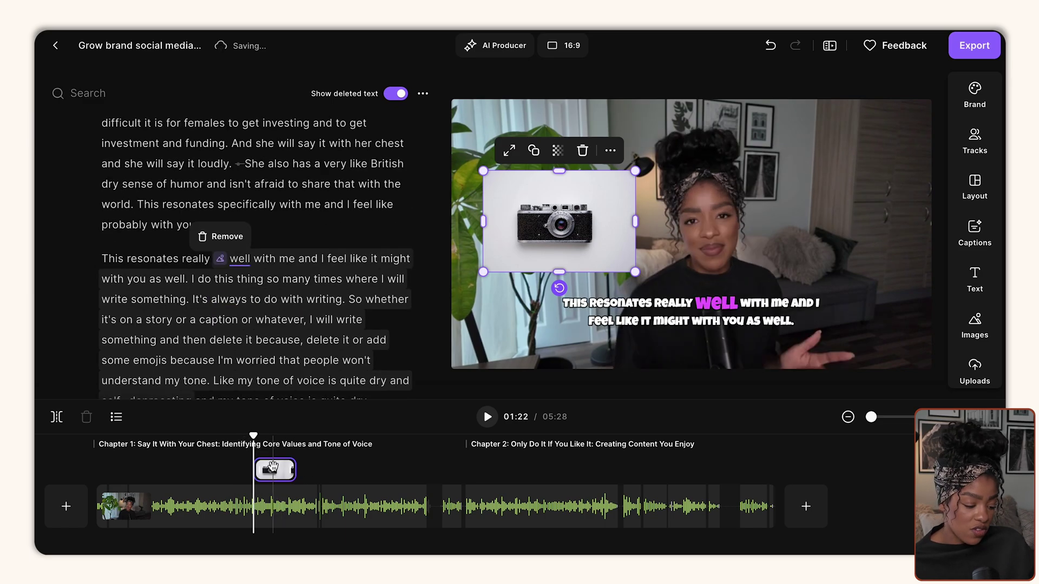
Mask the camera image to a rounded square, nudge it lower, and preview playback.
click(534, 153)
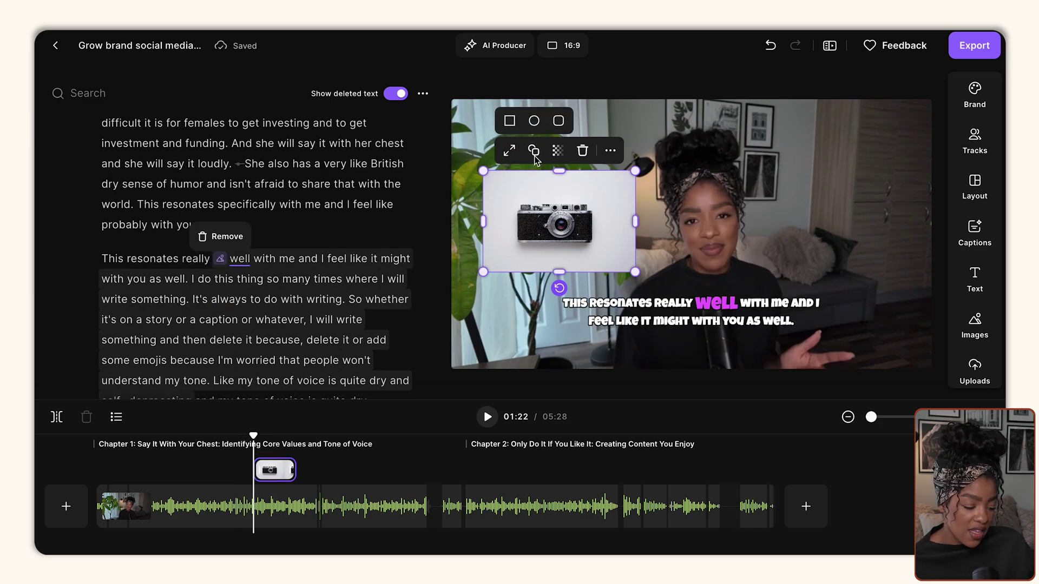
click(558, 121)
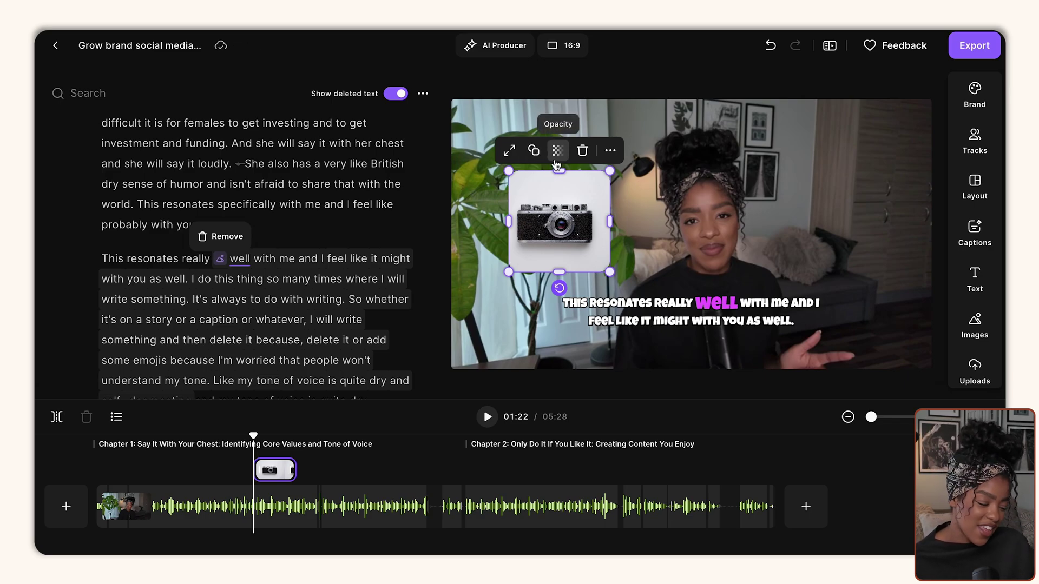
drag(561, 176, 568, 220)
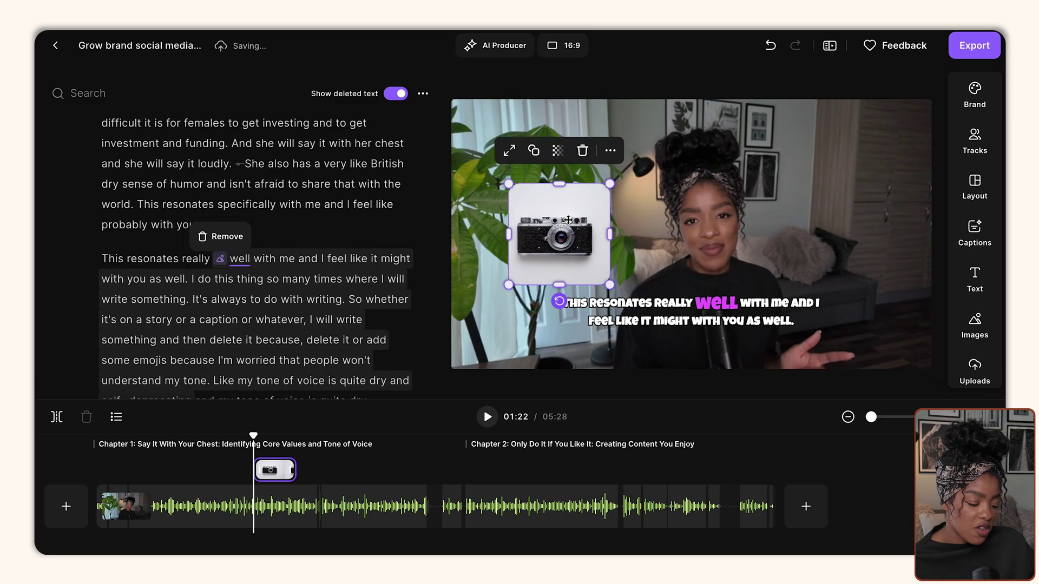
click(609, 150)
key(Escape)
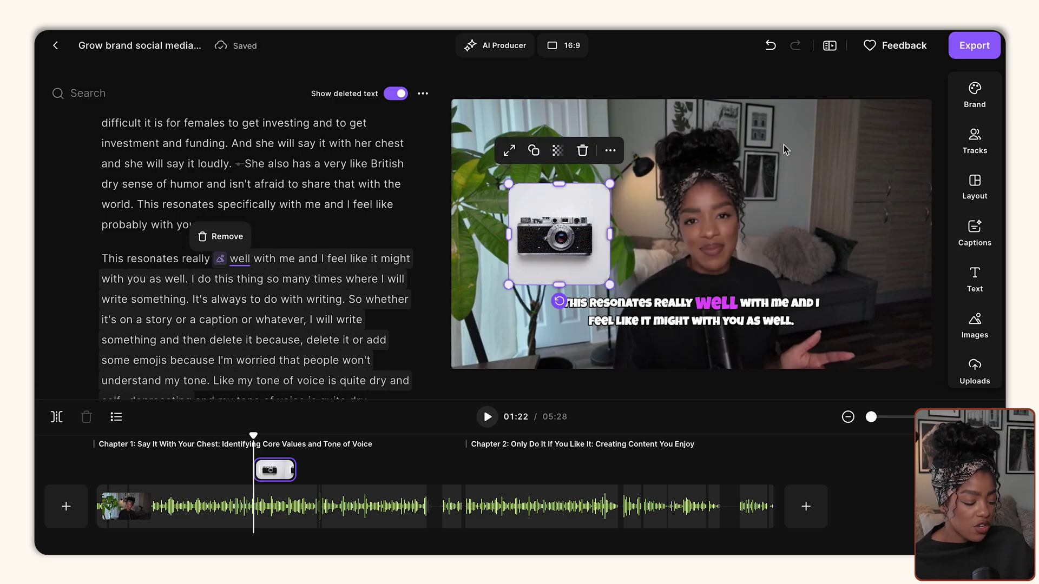
key(Escape)
key(space)
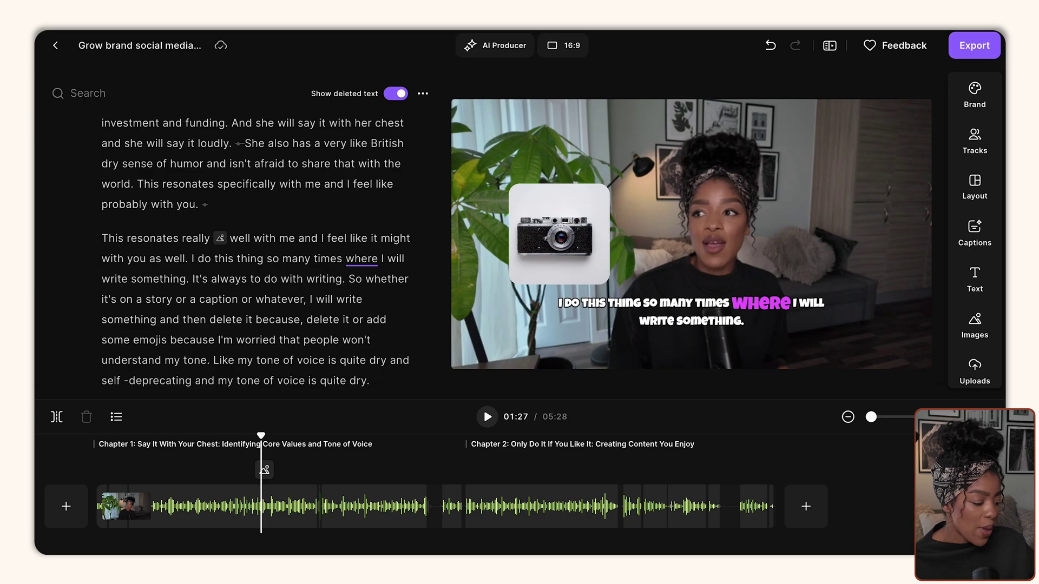
Return to the project page and open the 'Say It With Your Chest' Magic Clip from Saved edits.
click(55, 45)
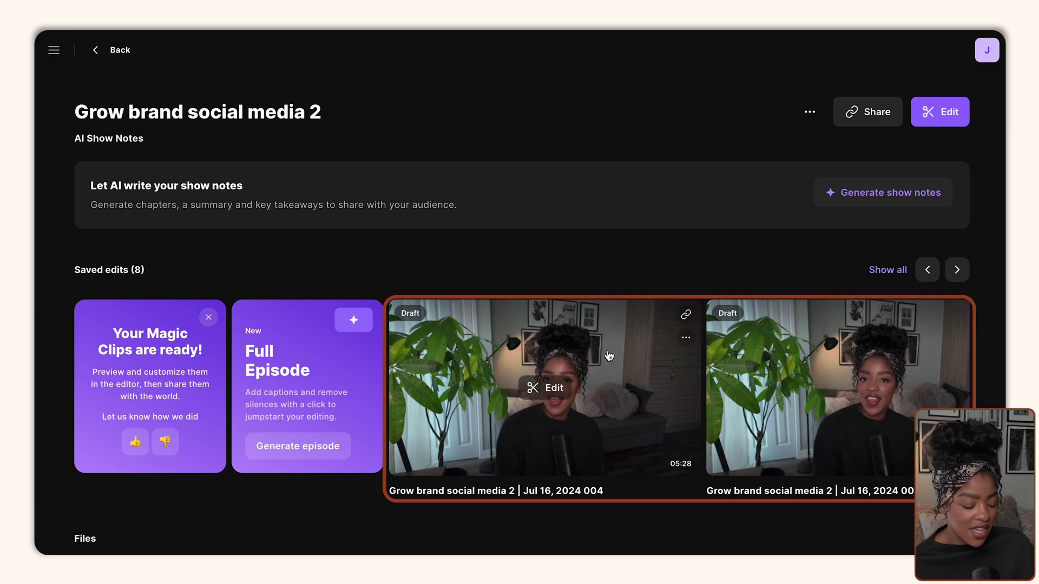
scroll(609, 356, right, 10)
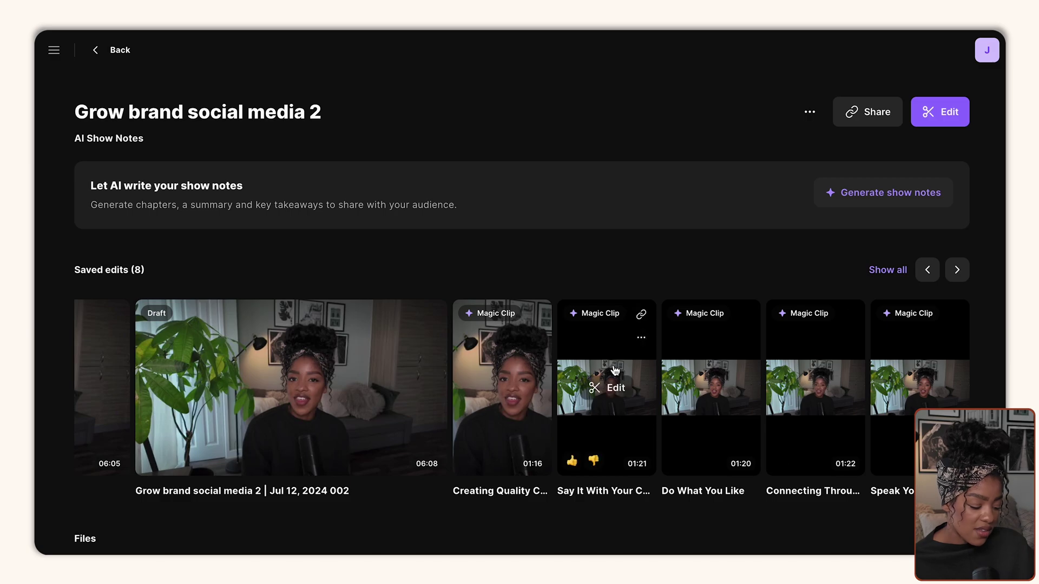
click(615, 389)
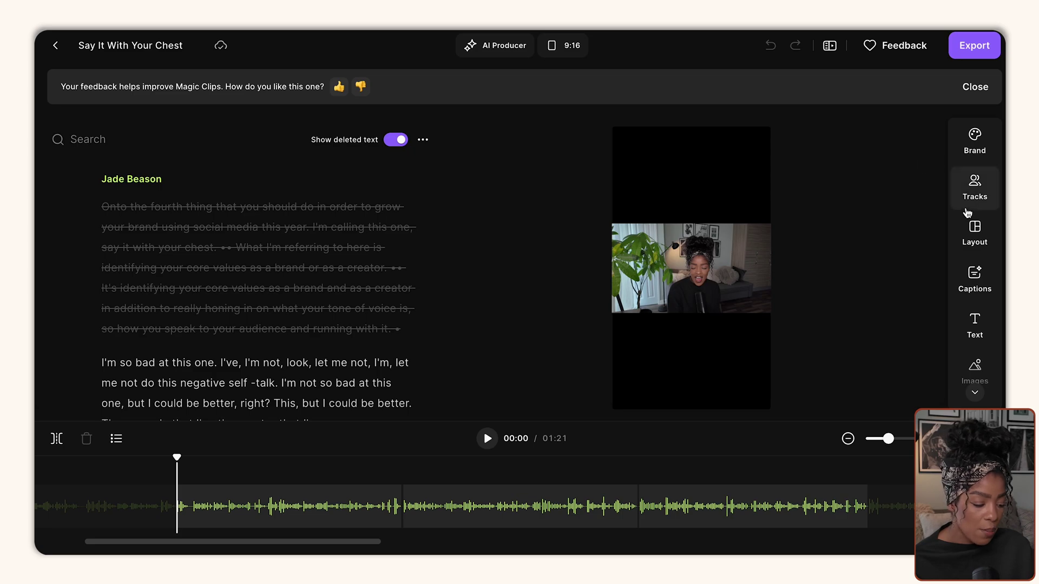
Confirm the 9:16 ratio and set the Layout video ratio to Fill.
click(566, 45)
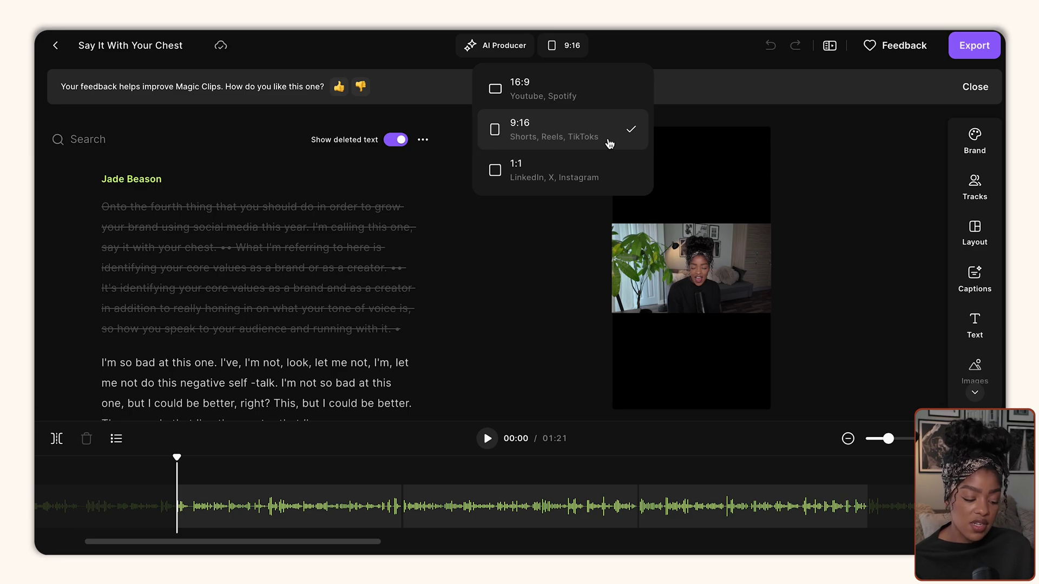
click(979, 234)
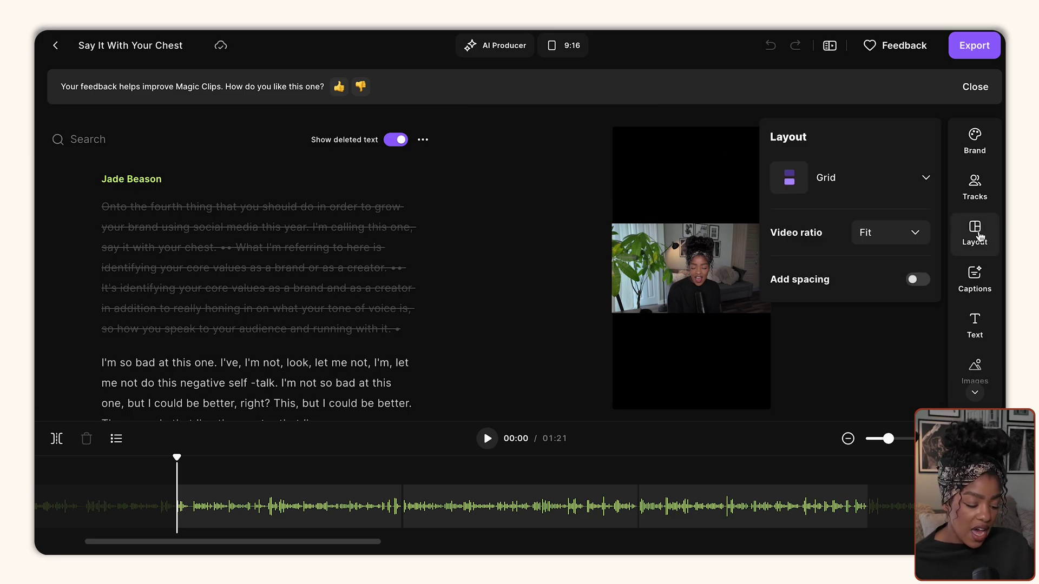
click(892, 233)
click(863, 290)
click(851, 340)
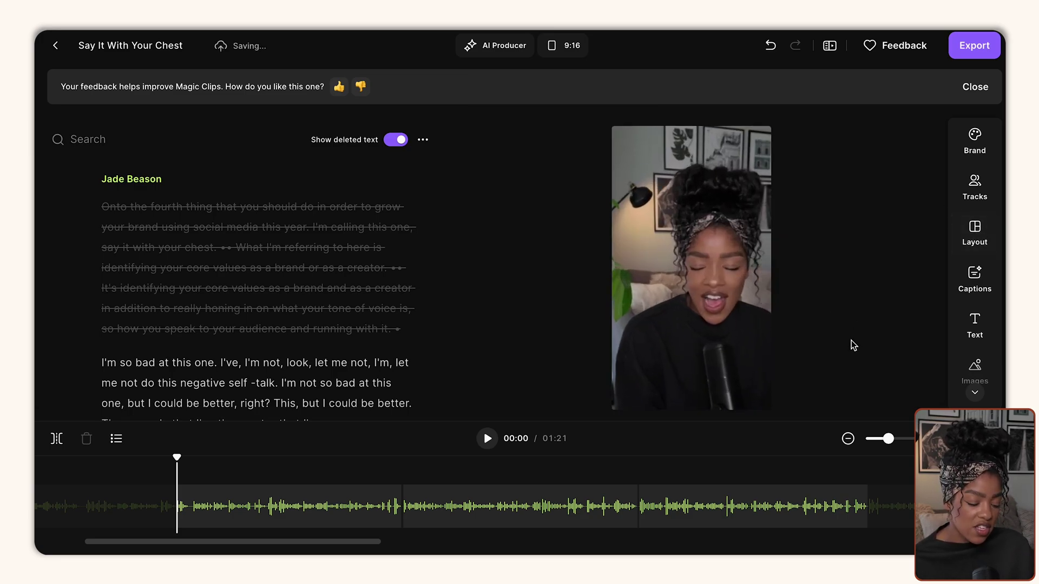
Apply the Titan One green-highlight caption preset, move captions lower, and play to review.
click(705, 313)
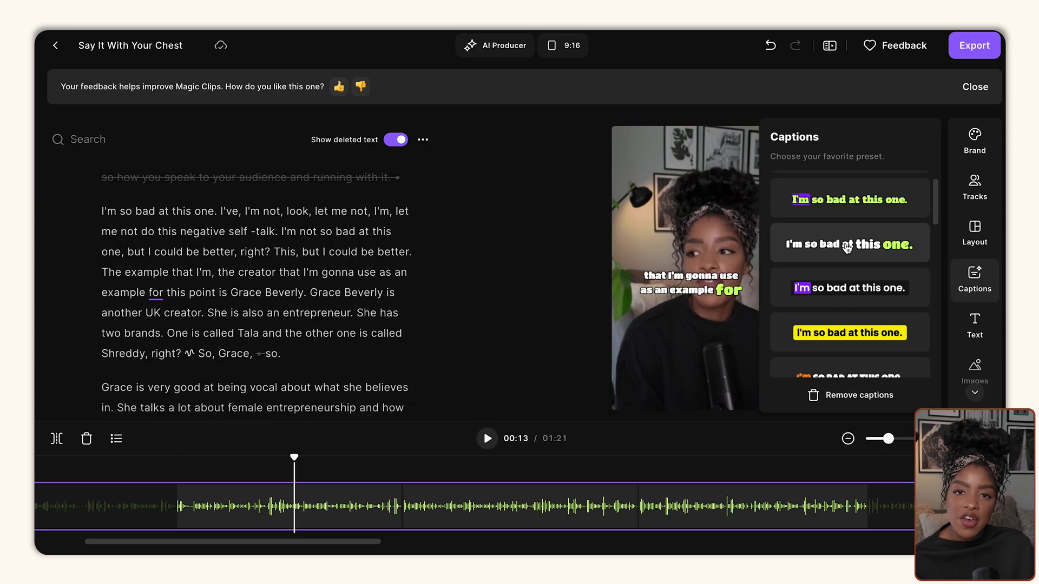
click(691, 282)
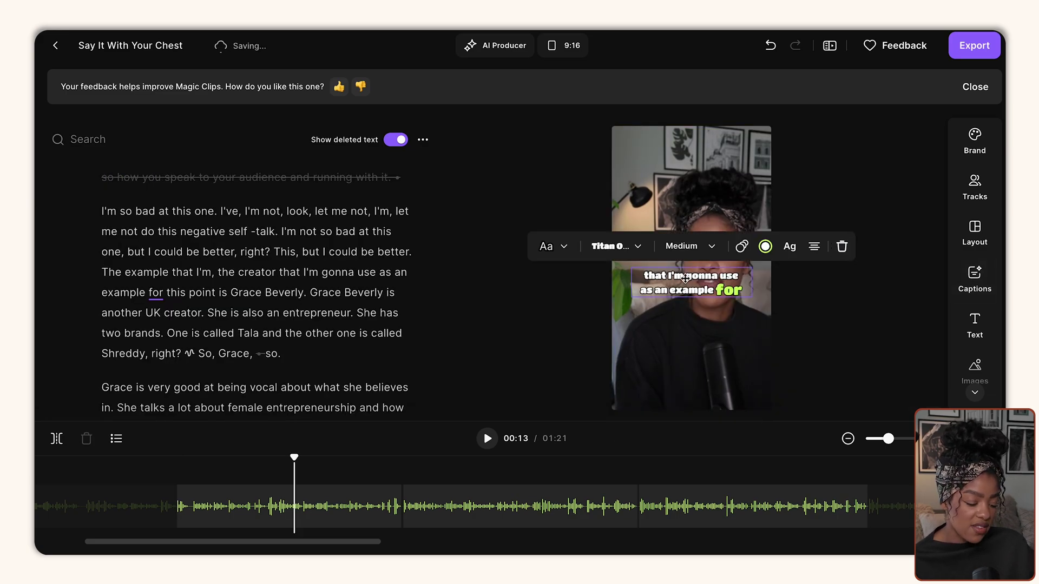
drag(686, 278, 685, 340)
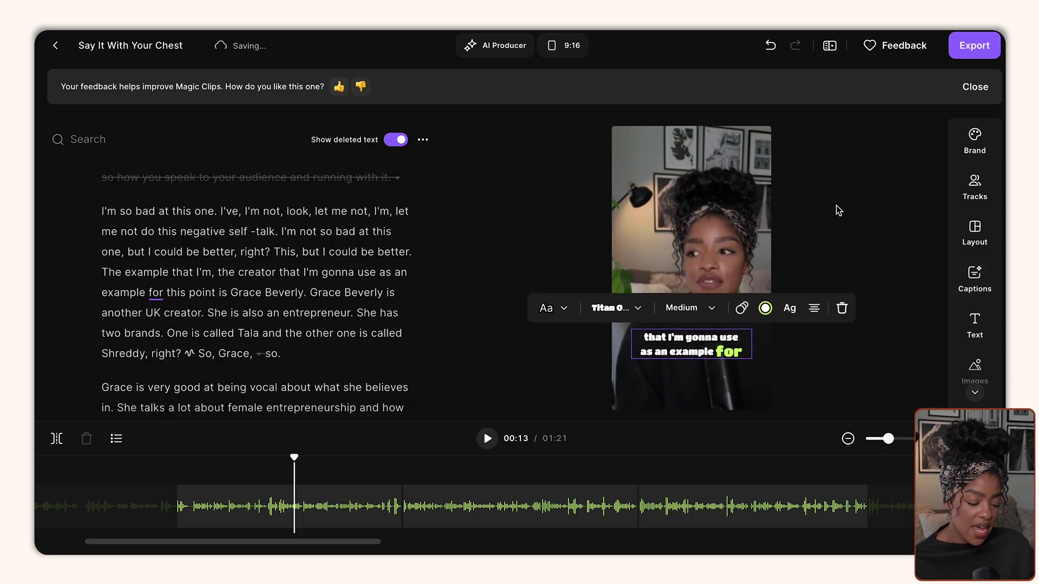
scroll(976, 303, down, 2)
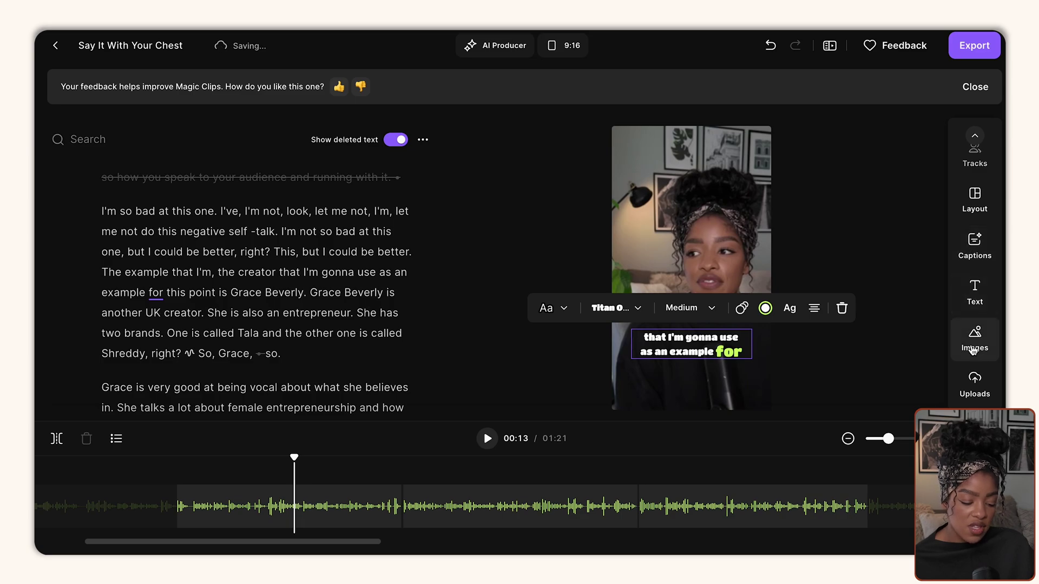
scroll(973, 350, up, 2)
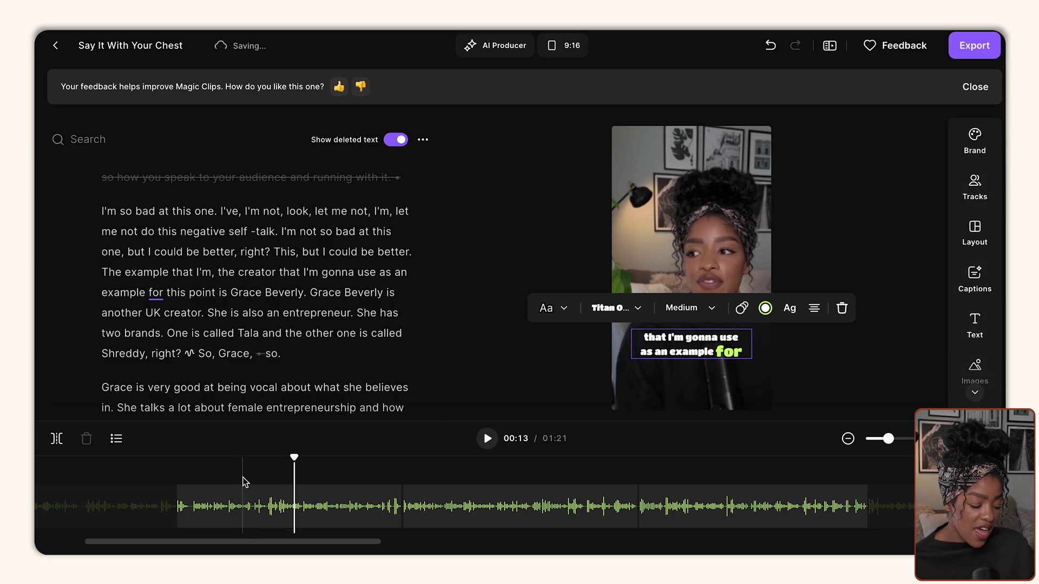
click(471, 422)
click(487, 439)
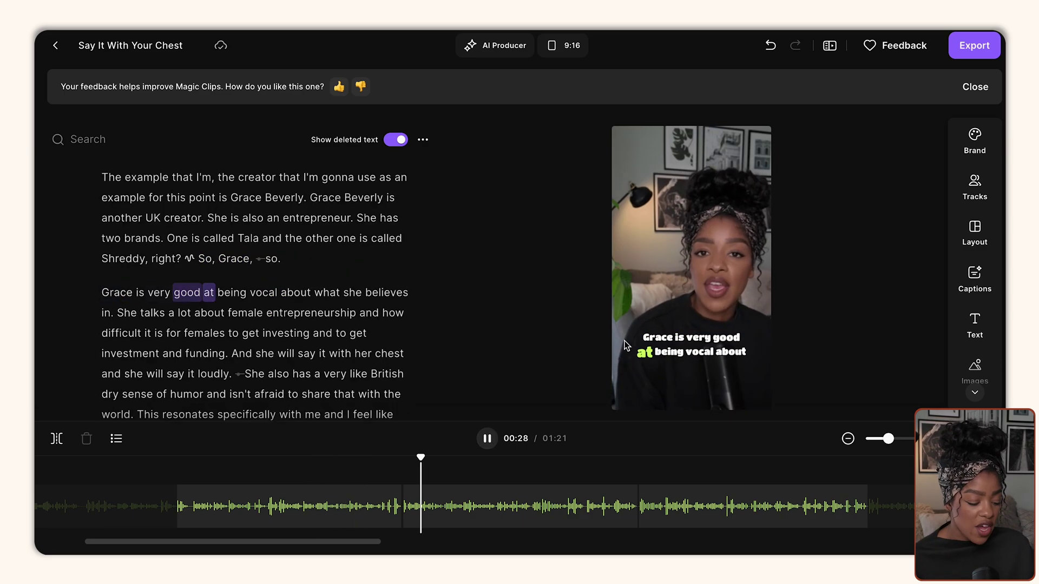
click(487, 440)
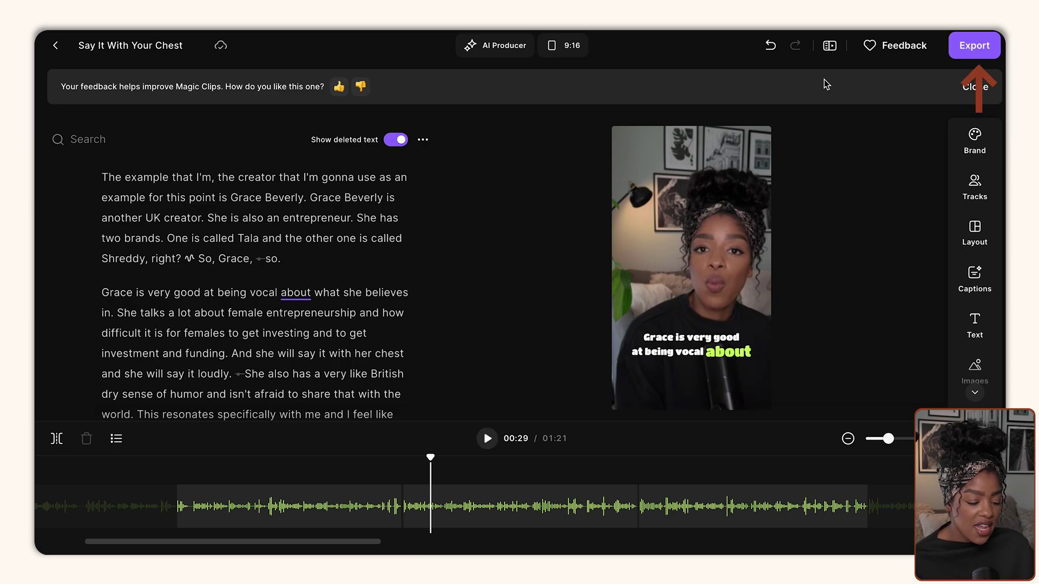
Export the clip at 2160p 4K with normalized audio levels and background noise removed.
click(965, 47)
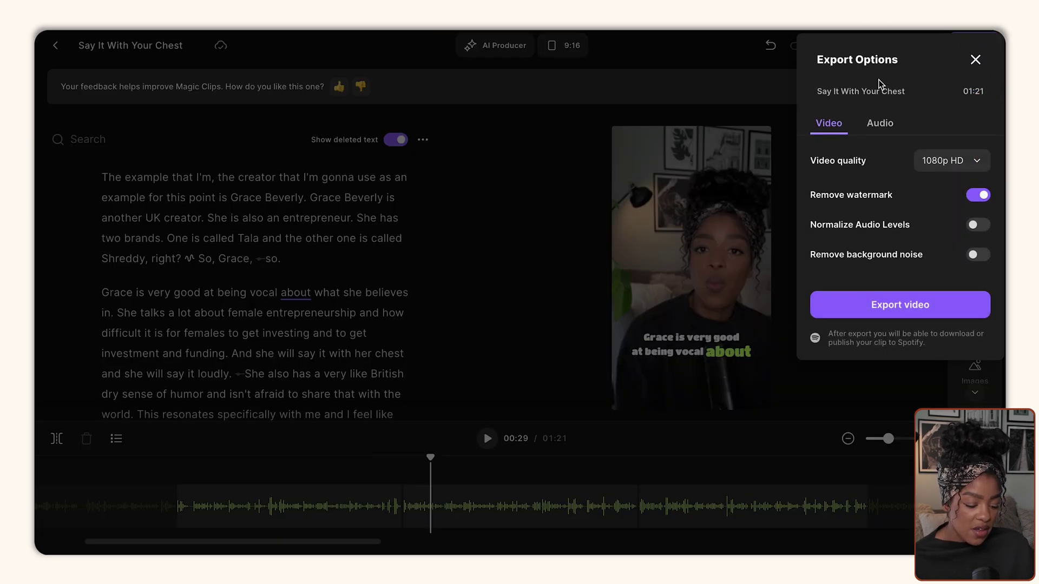
click(949, 164)
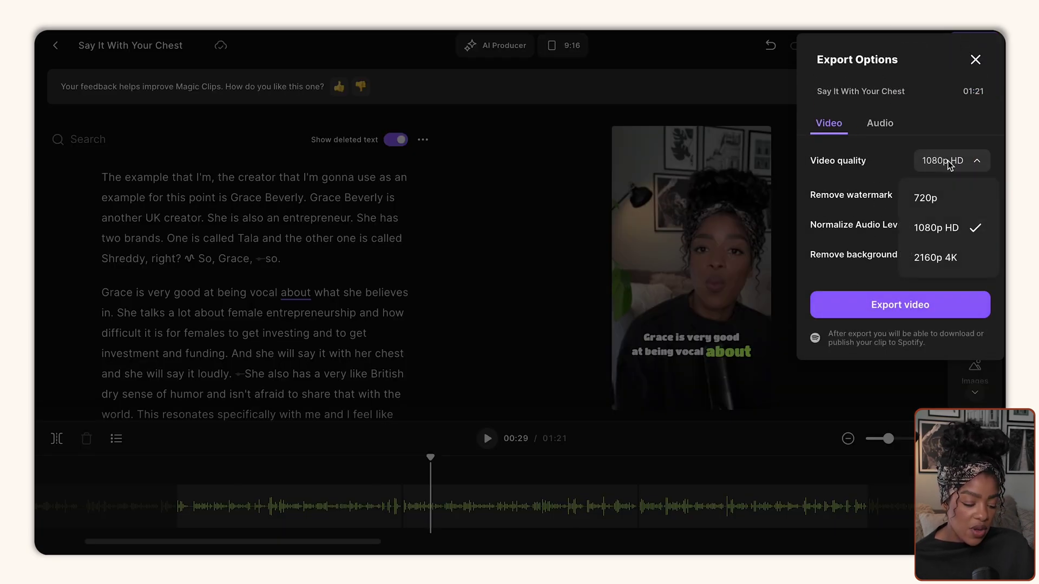
click(942, 263)
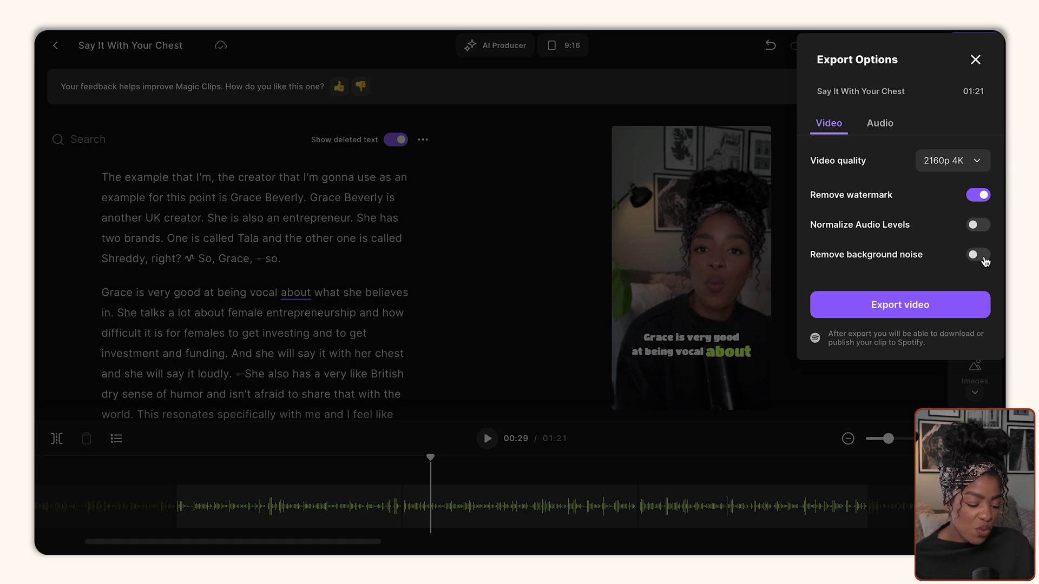
click(981, 226)
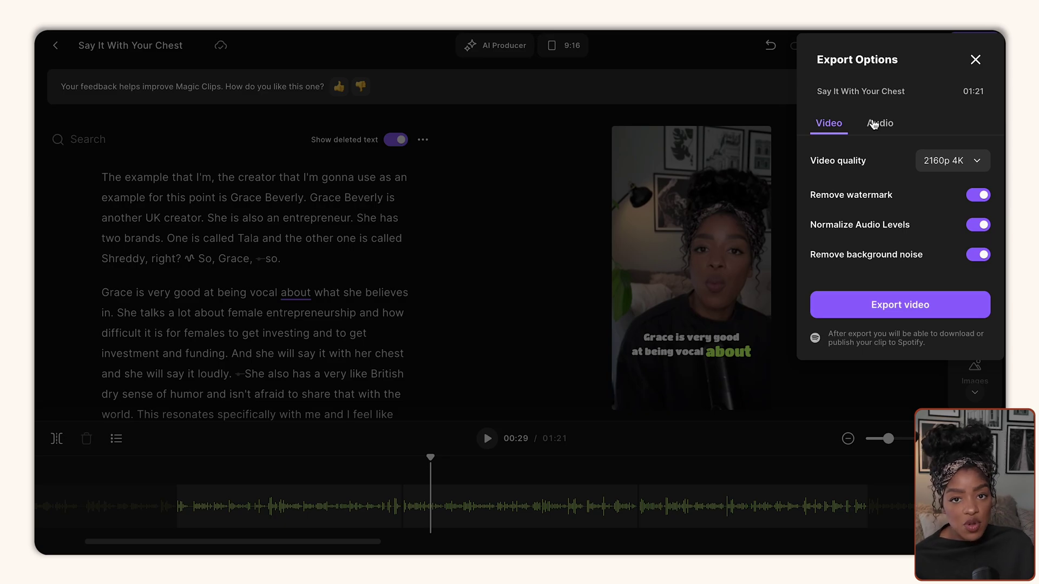
click(879, 306)
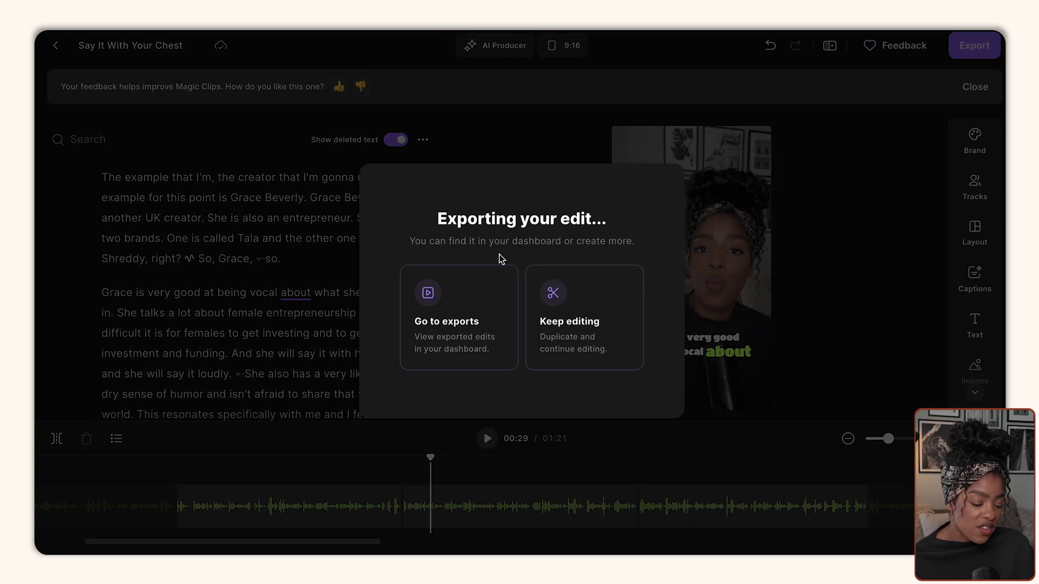
Go to exports and find the clip listed as Exporting in the Saved edits row.
click(454, 312)
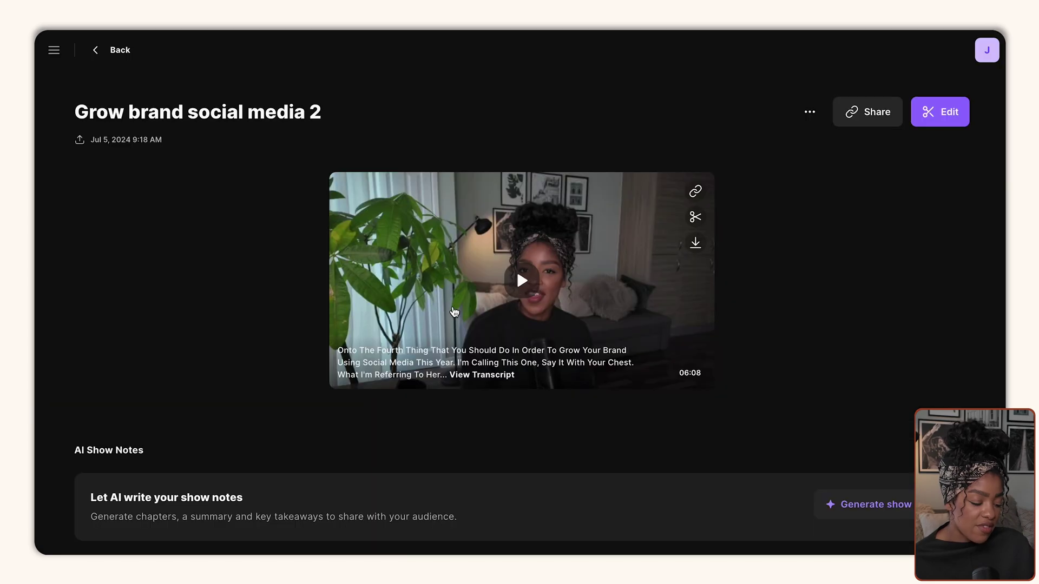
scroll(433, 366, down, 1)
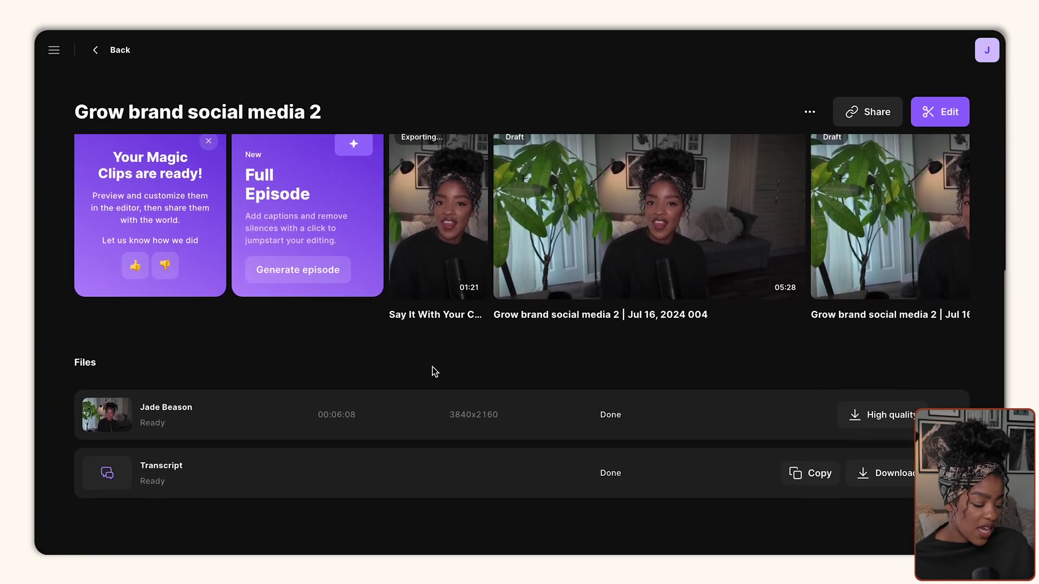
scroll(429, 348, up, 2)
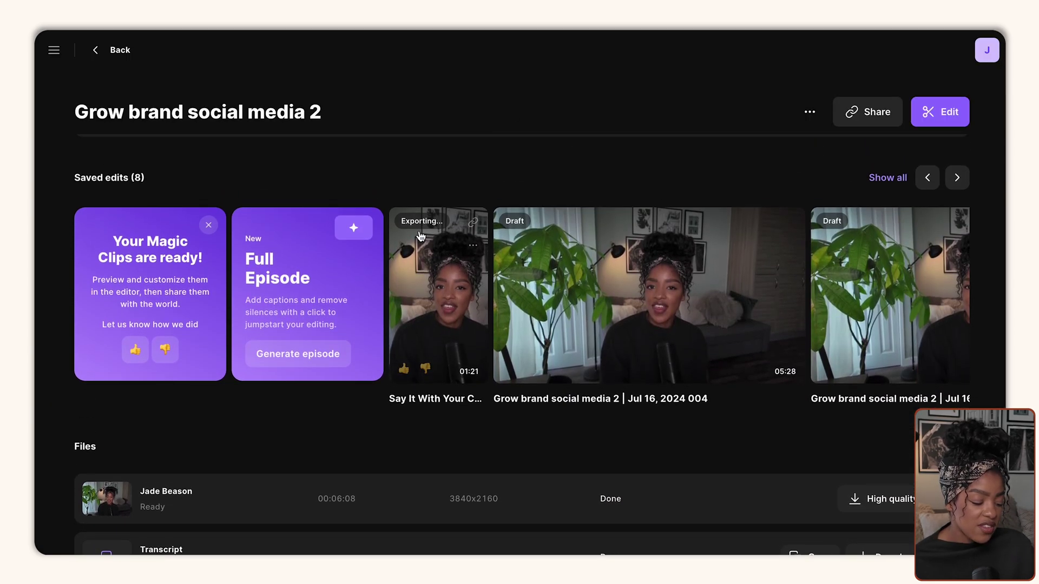